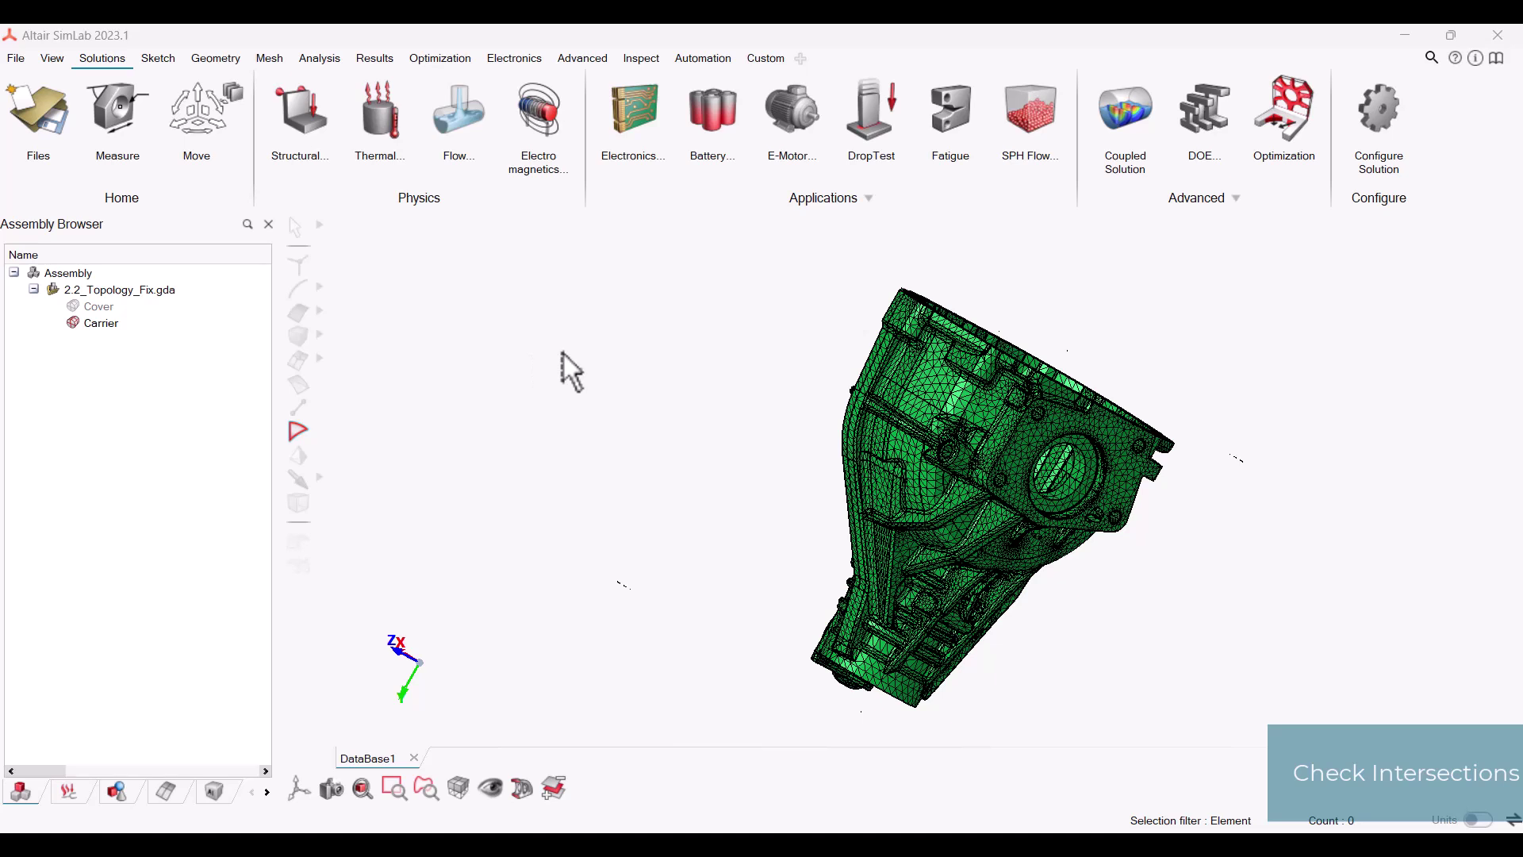
Step: Run the Intersection check on the Carrier mesh and zoom onto the isolated intersecting patch
{"action": "left_click", "coordinate": [264, 59]}
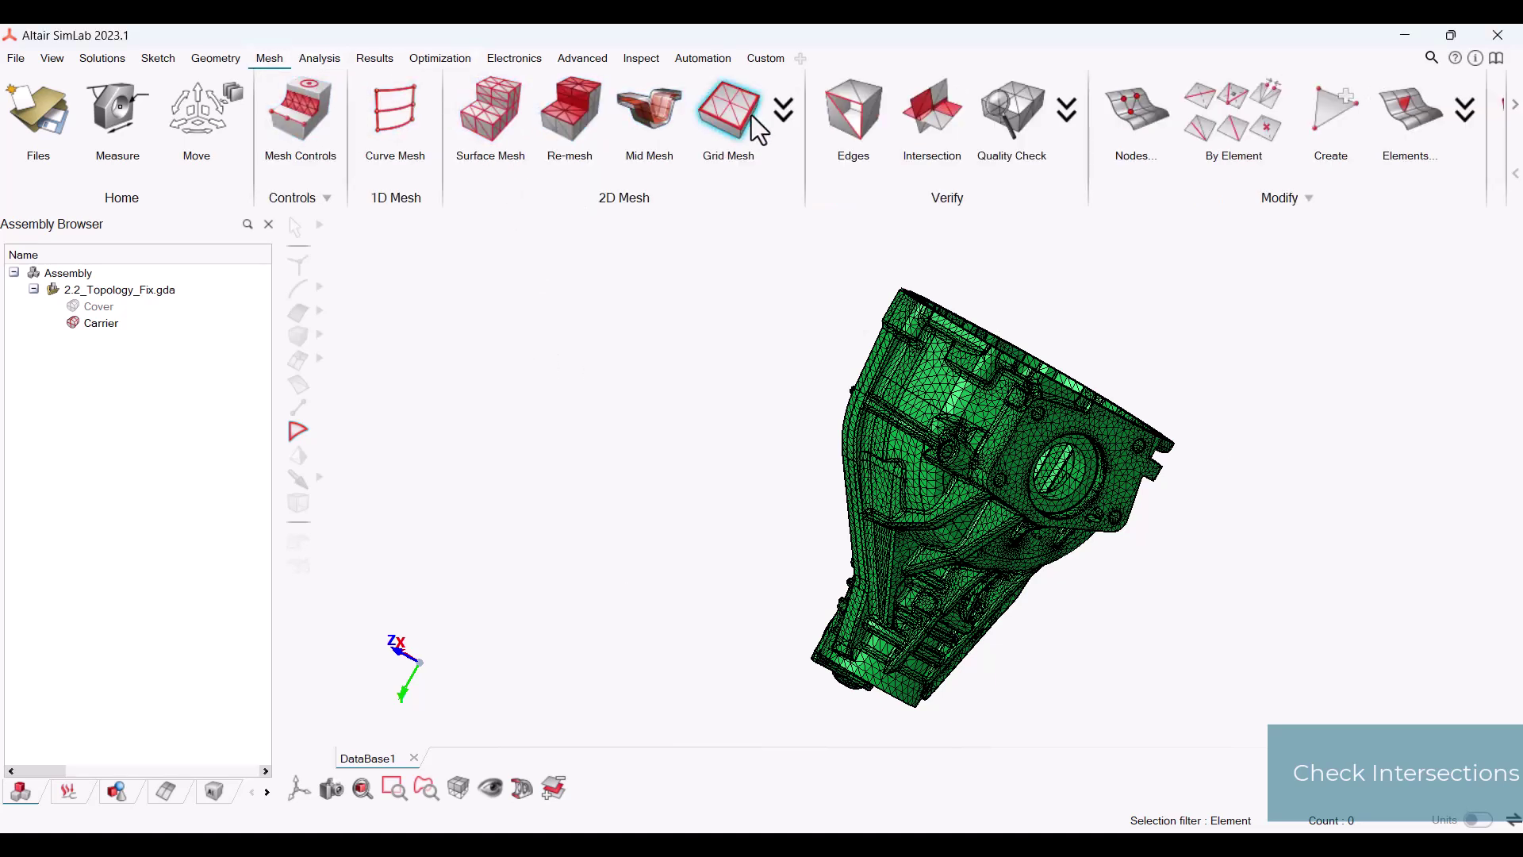
{"action": "left_click", "coordinate": [933, 119]}
{"action": "middle_click_drag", "start_coordinate": [1082, 476], "coordinate": [889, 349]}
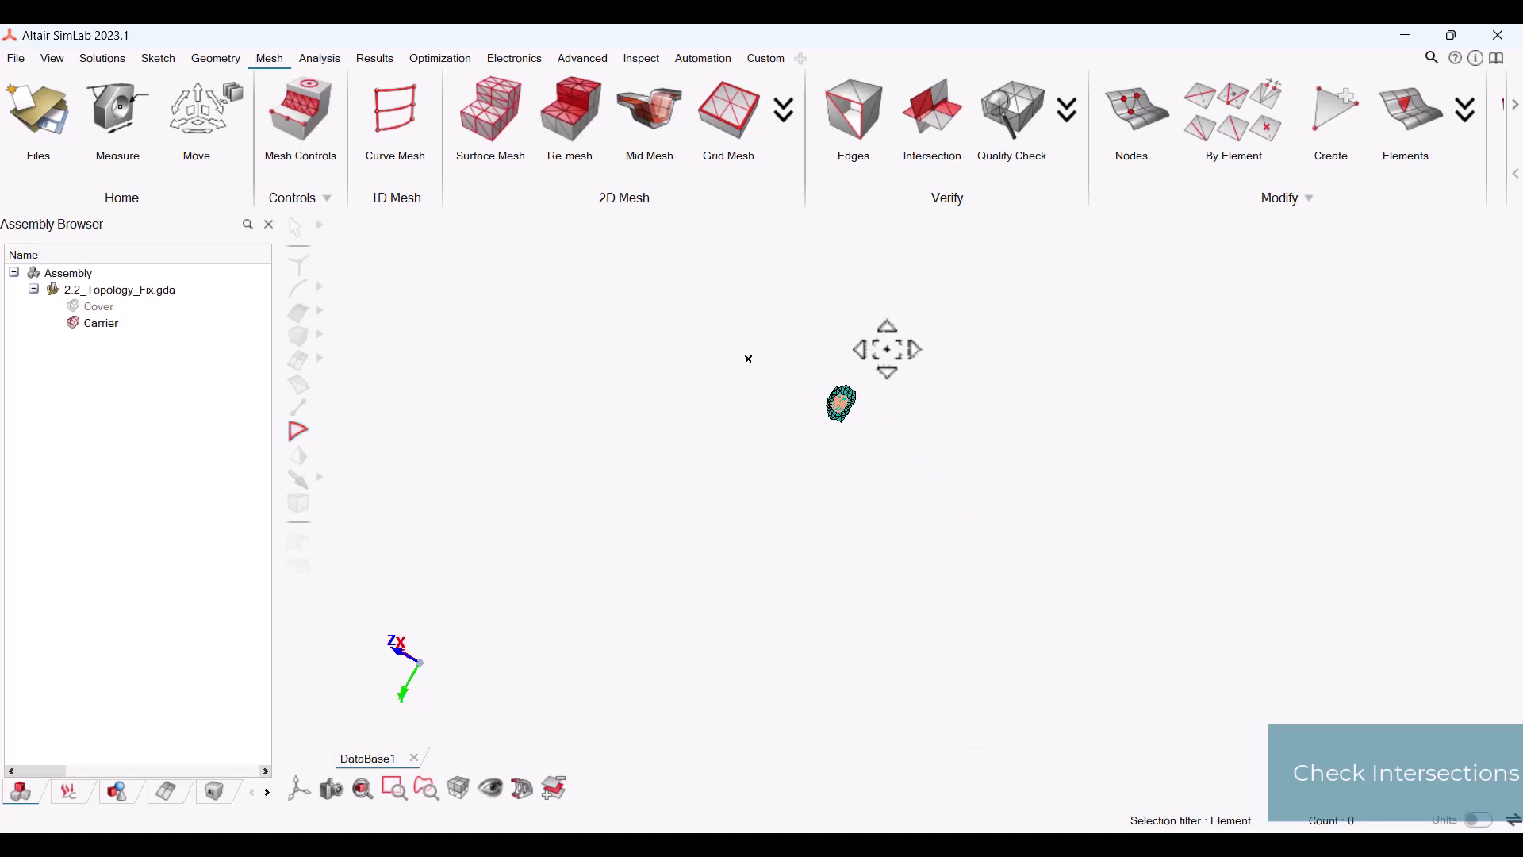
{"action": "scroll", "coordinate": [911, 431], "scroll_direction": "up", "scroll_amount": 5}
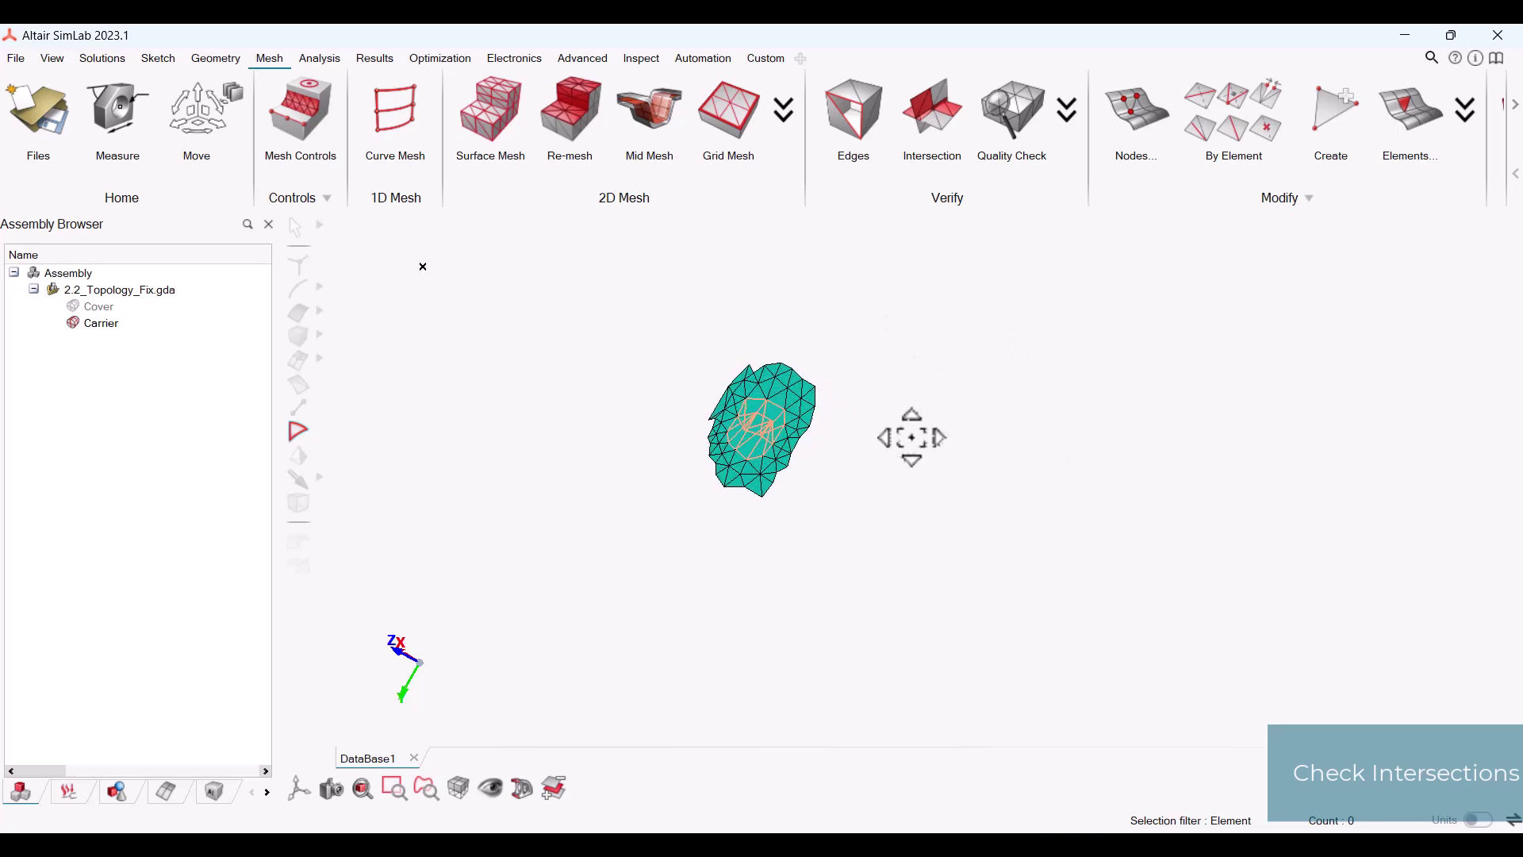
{"action": "middle_click_drag", "start_coordinate": [912, 437], "coordinate": [966, 446]}
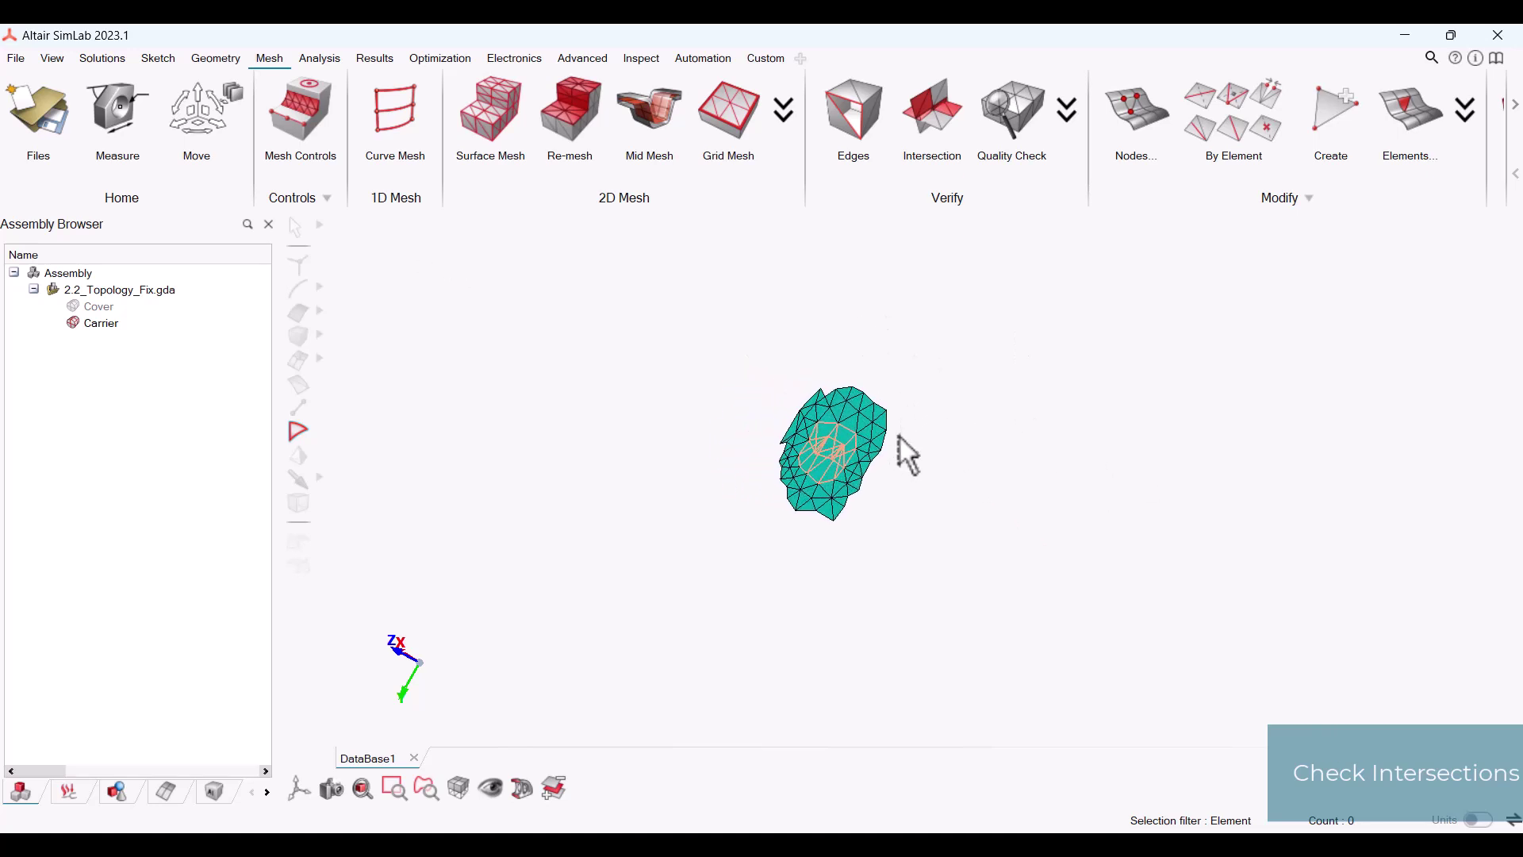
{"action": "scroll", "coordinate": [912, 460], "scroll_direction": "up", "scroll_amount": 4}
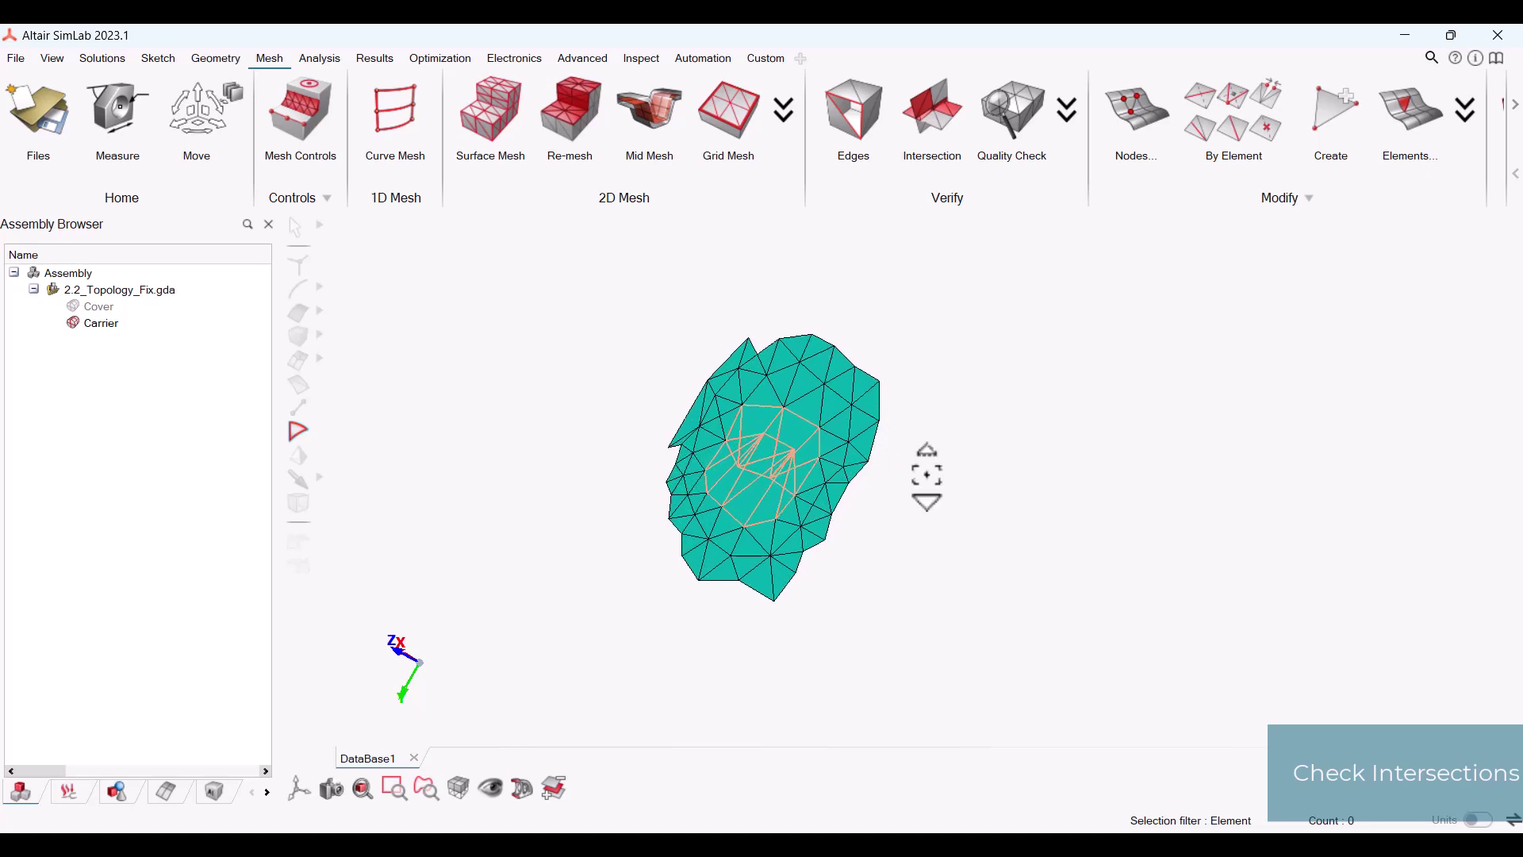
{"action": "middle_click_drag", "start_coordinate": [920, 468], "coordinate": [1020, 442]}
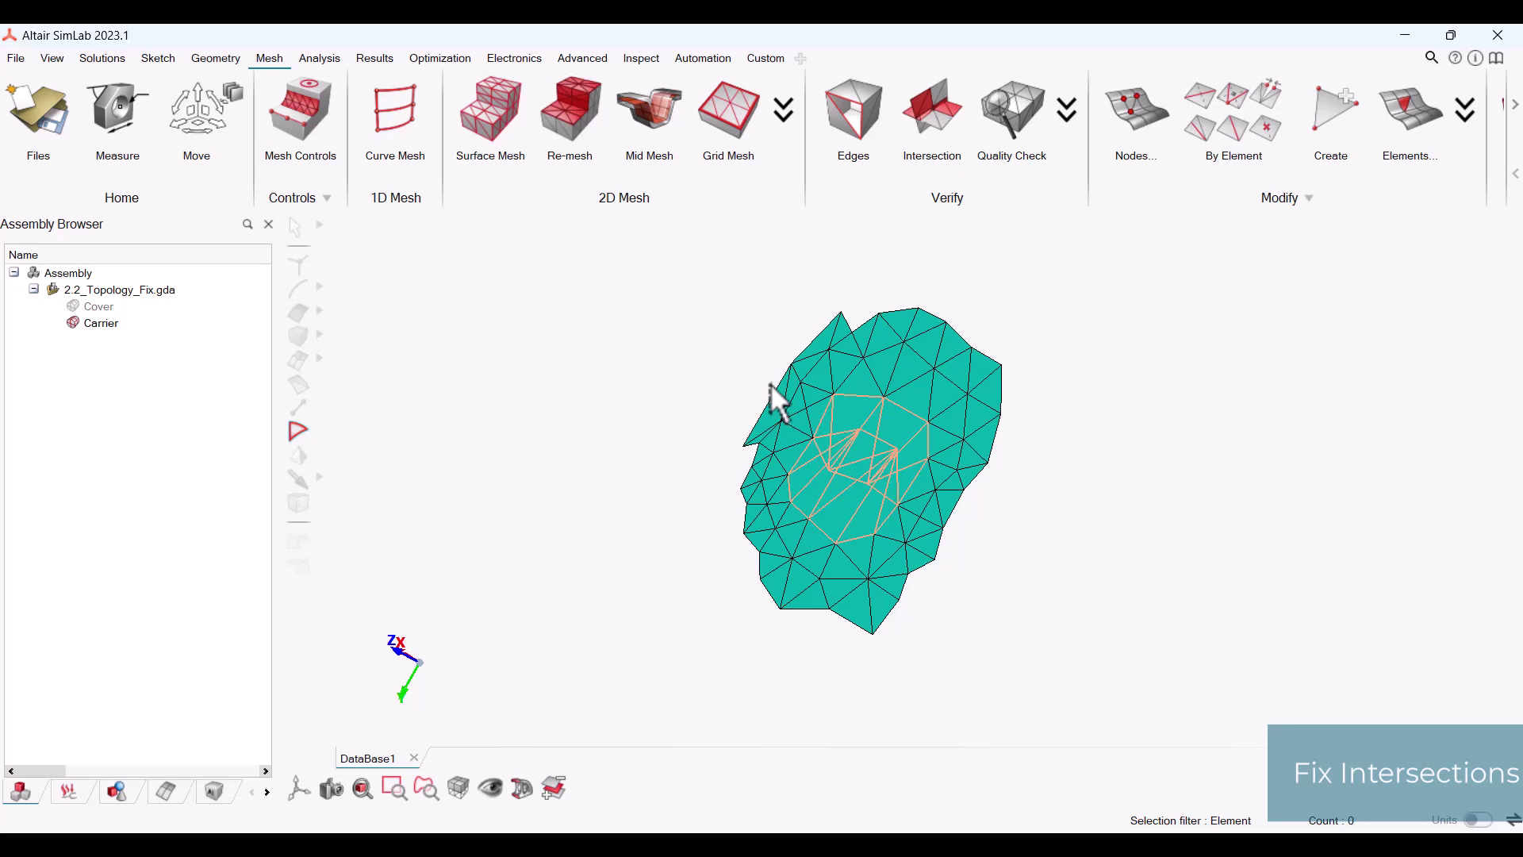
Step: Box-select the 62 intersecting Carrier elements and delete them
{"action": "left_click_drag", "start_coordinate": [781, 382], "coordinate": [940, 548]}
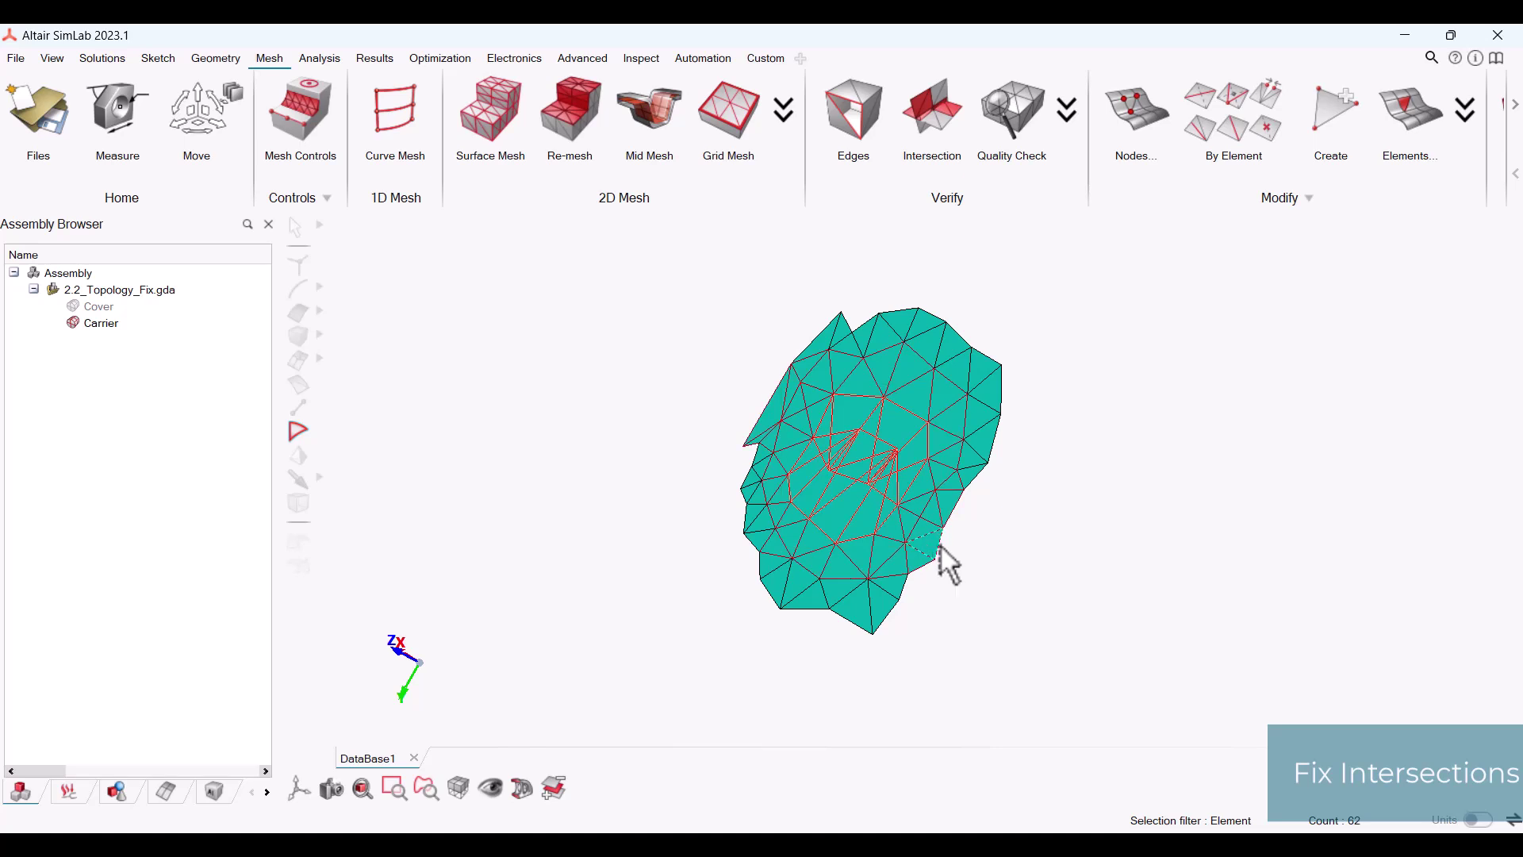
{"action": "right_click", "coordinate": [848, 467]}
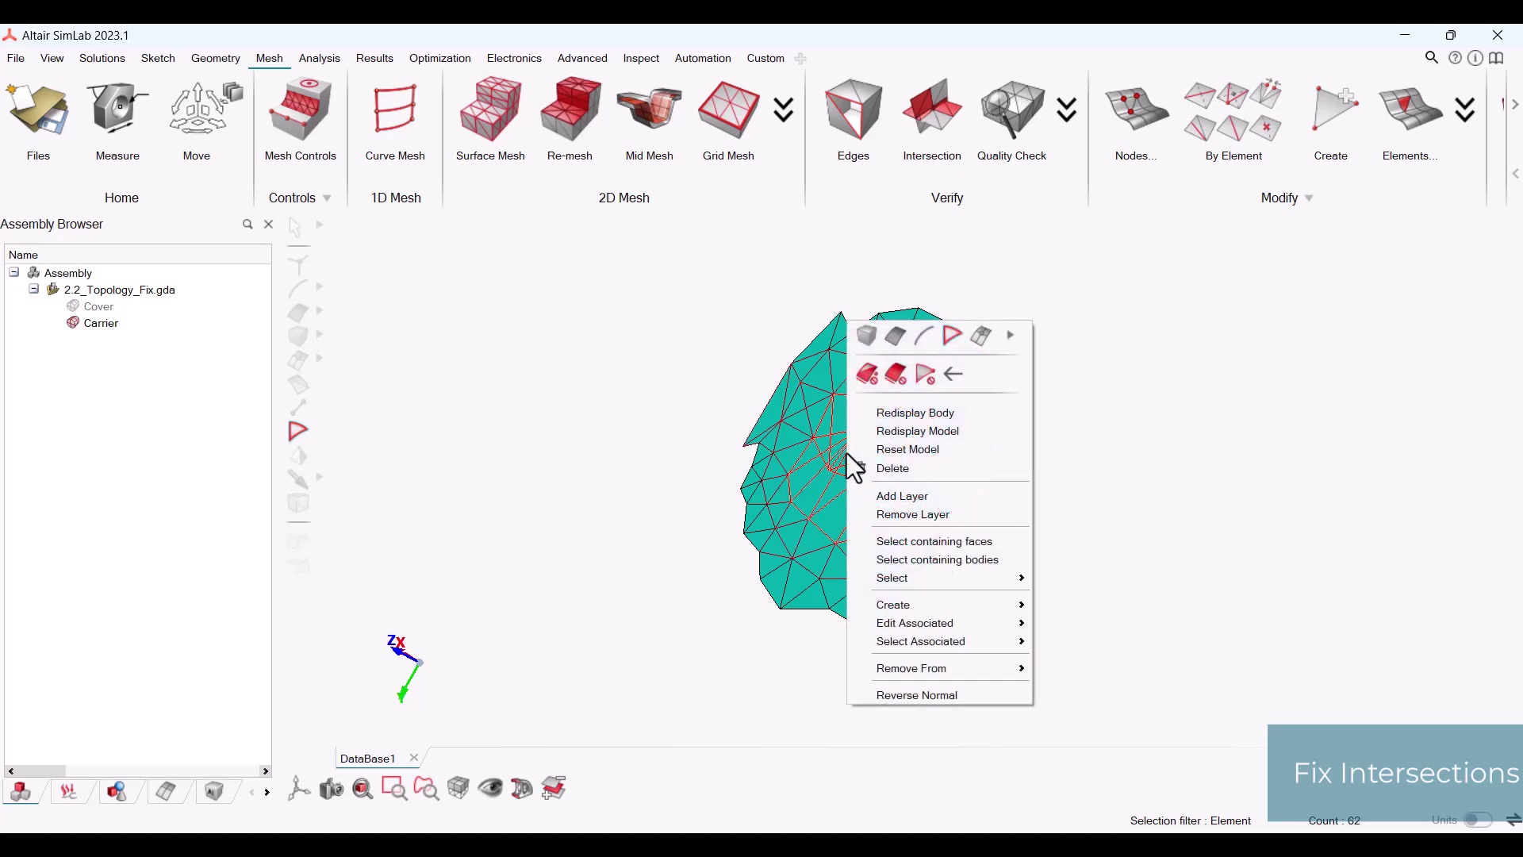
{"action": "left_click", "coordinate": [896, 467]}
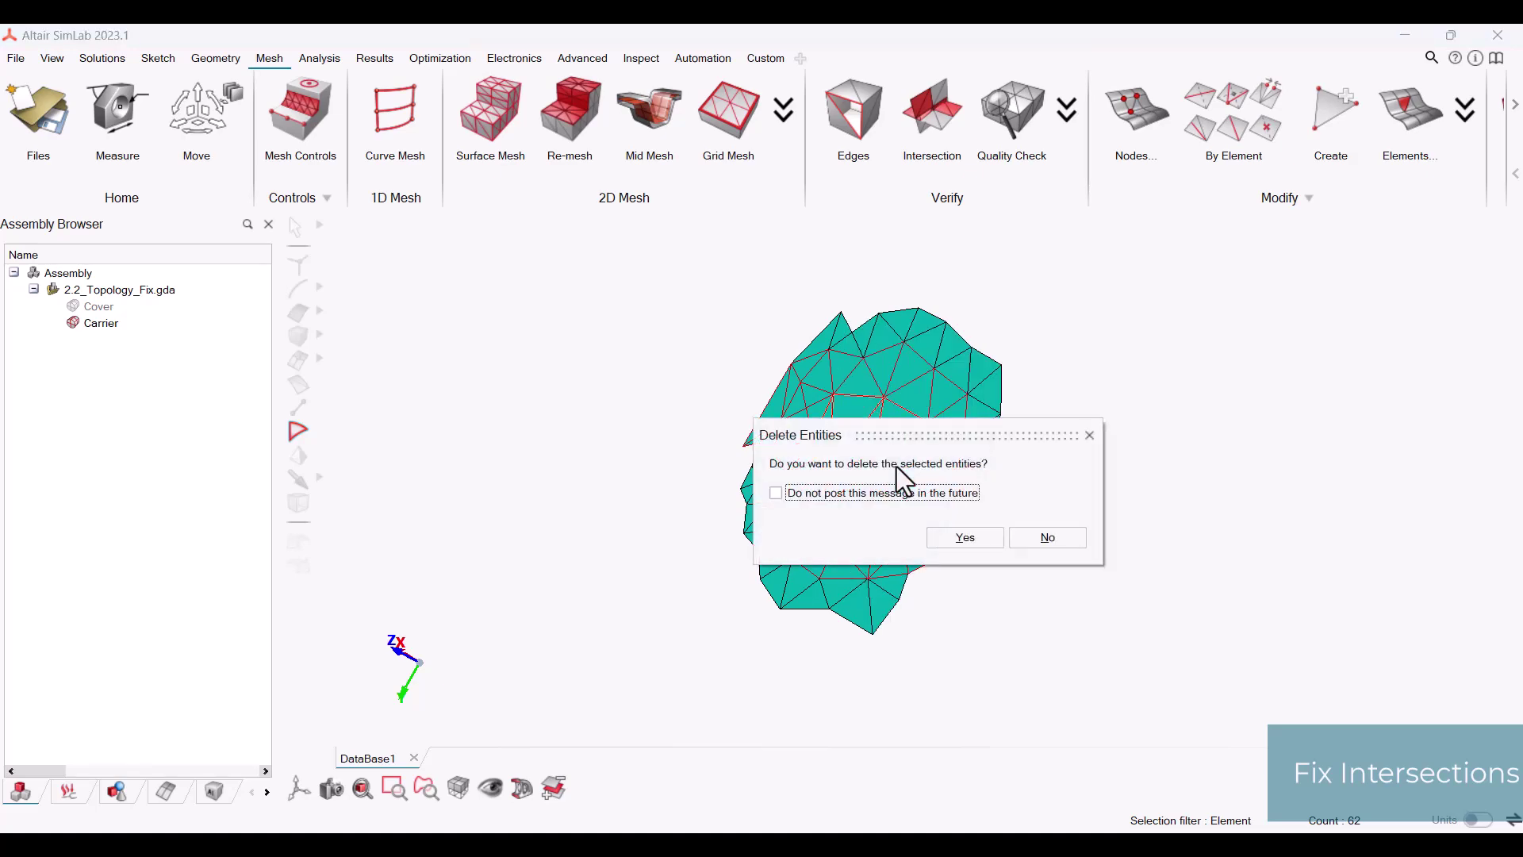
{"action": "left_click", "coordinate": [957, 539]}
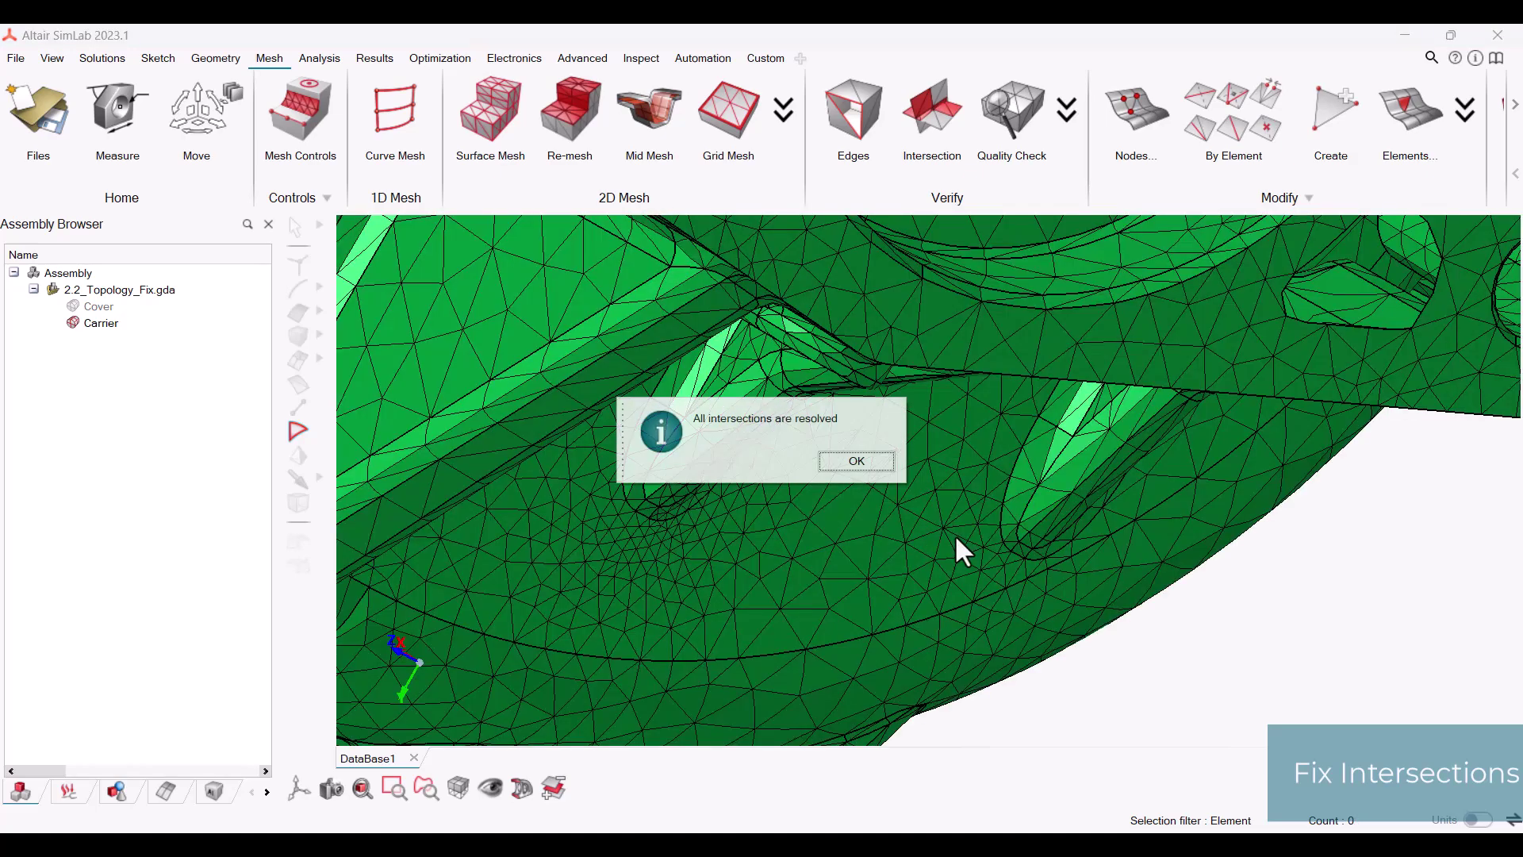
Step: Dismiss the intersections-resolved notice, rotate the carrier to show the gap, and switch to Geometry
{"action": "left_click", "coordinate": [873, 465]}
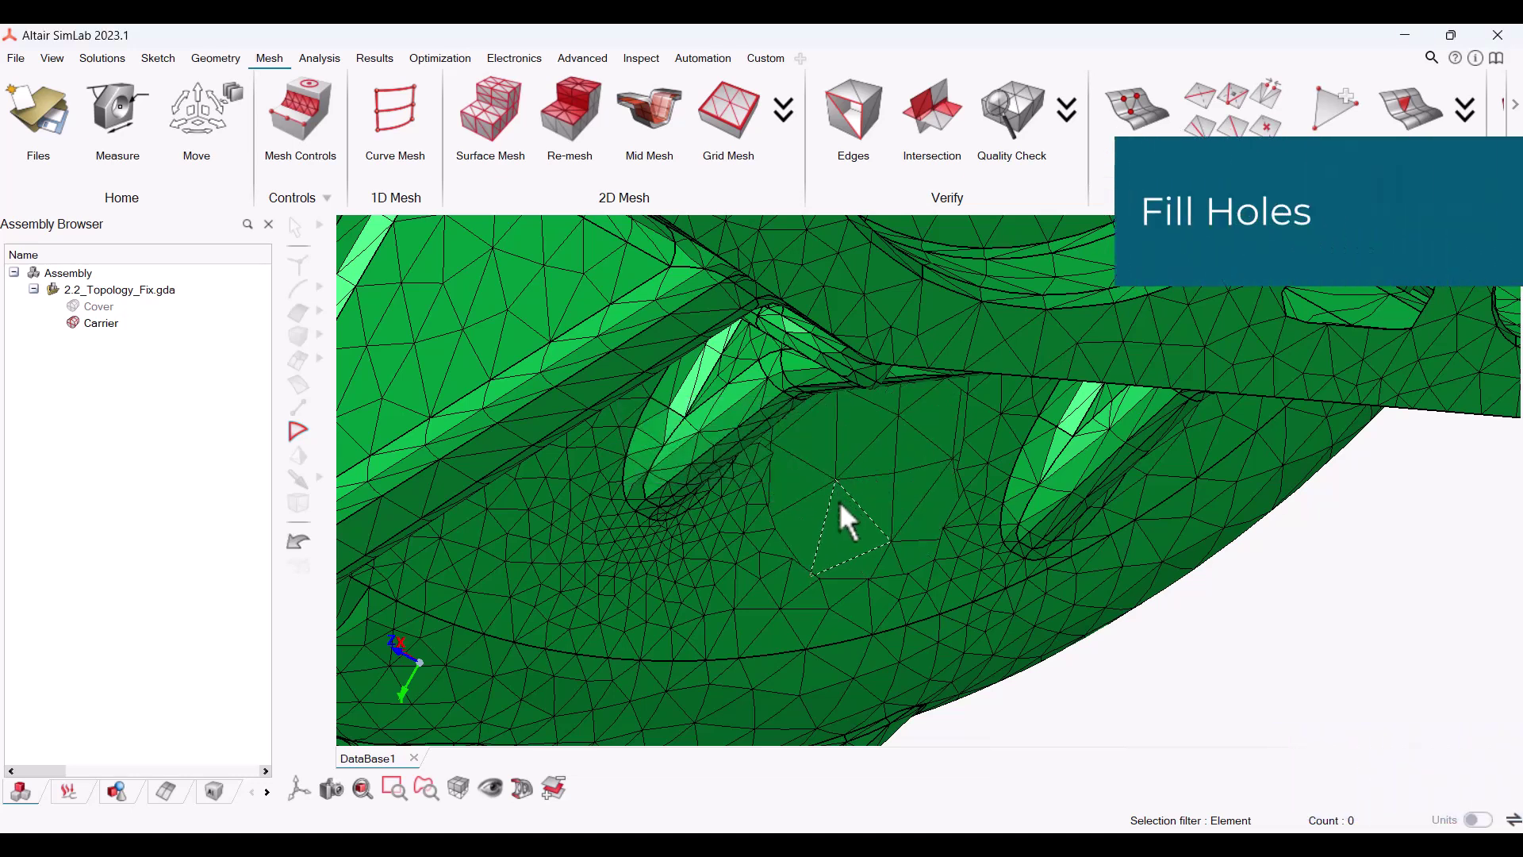
{"action": "mouse_move", "coordinate": [900, 501]}
{"action": "middle_mouse_down"}
{"action": "mouse_move", "coordinate": [901, 534]}
{"action": "mouse_move", "coordinate": [891, 510]}
{"action": "middle_mouse_up"}
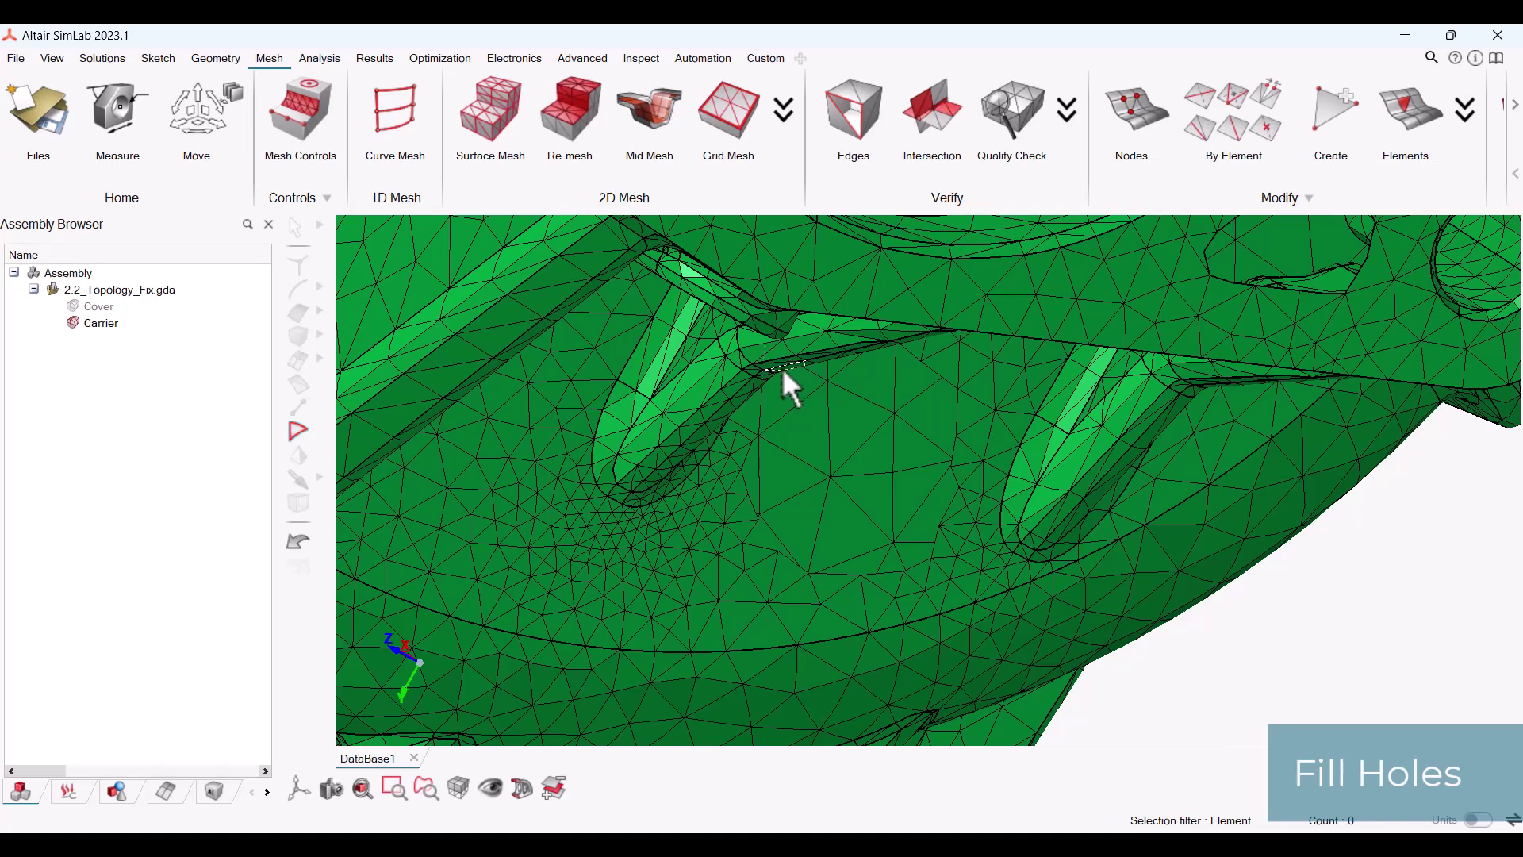
{"action": "left_click", "coordinate": [227, 59]}
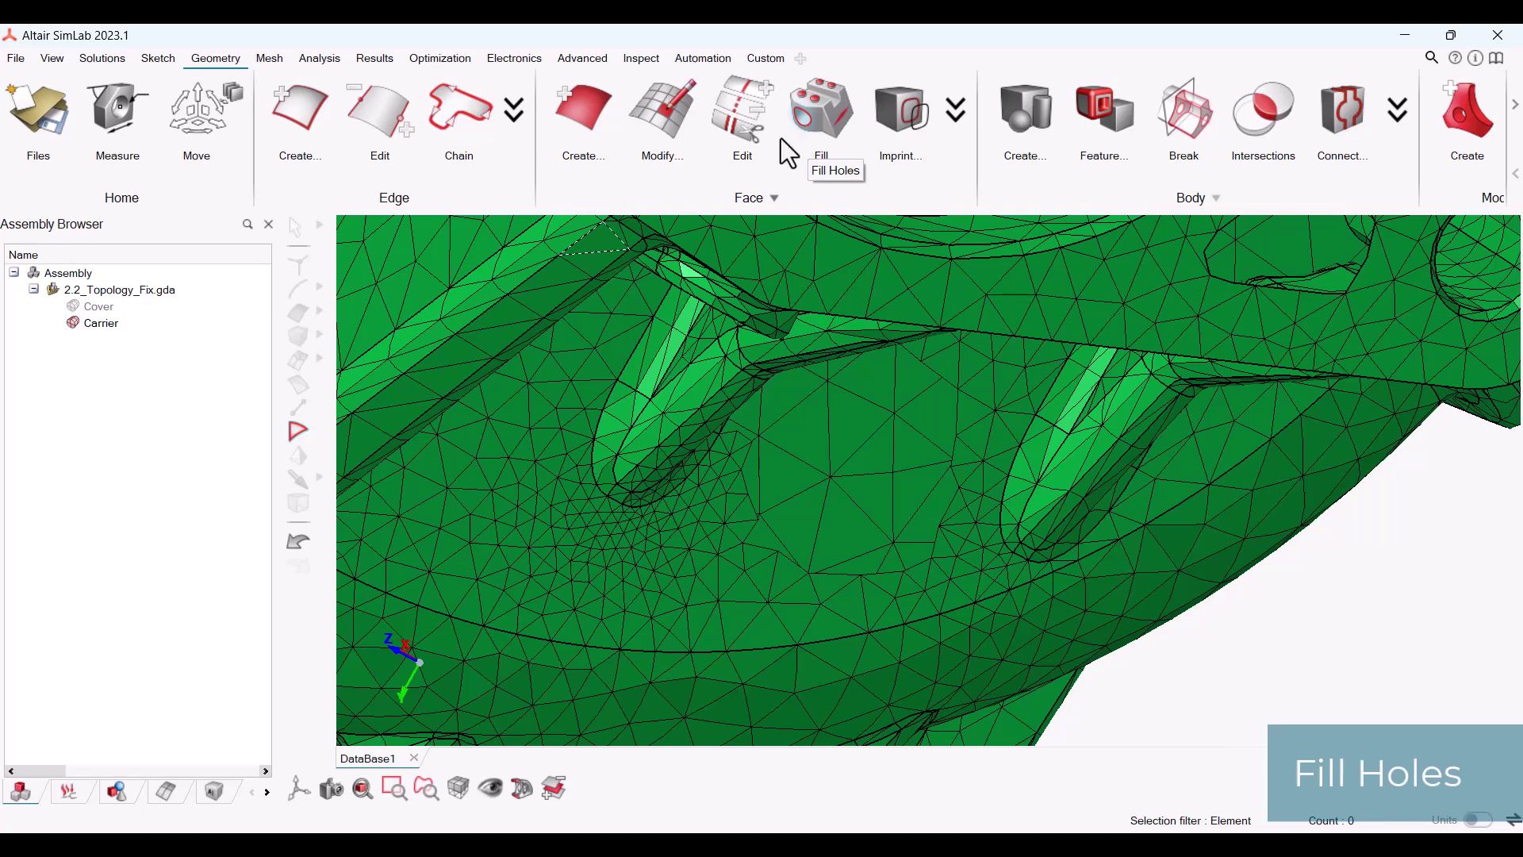
Step: Fill the holes in the Carrier body with Fill Holes using Mesh input and Body type
{"action": "left_click", "coordinate": [809, 141]}
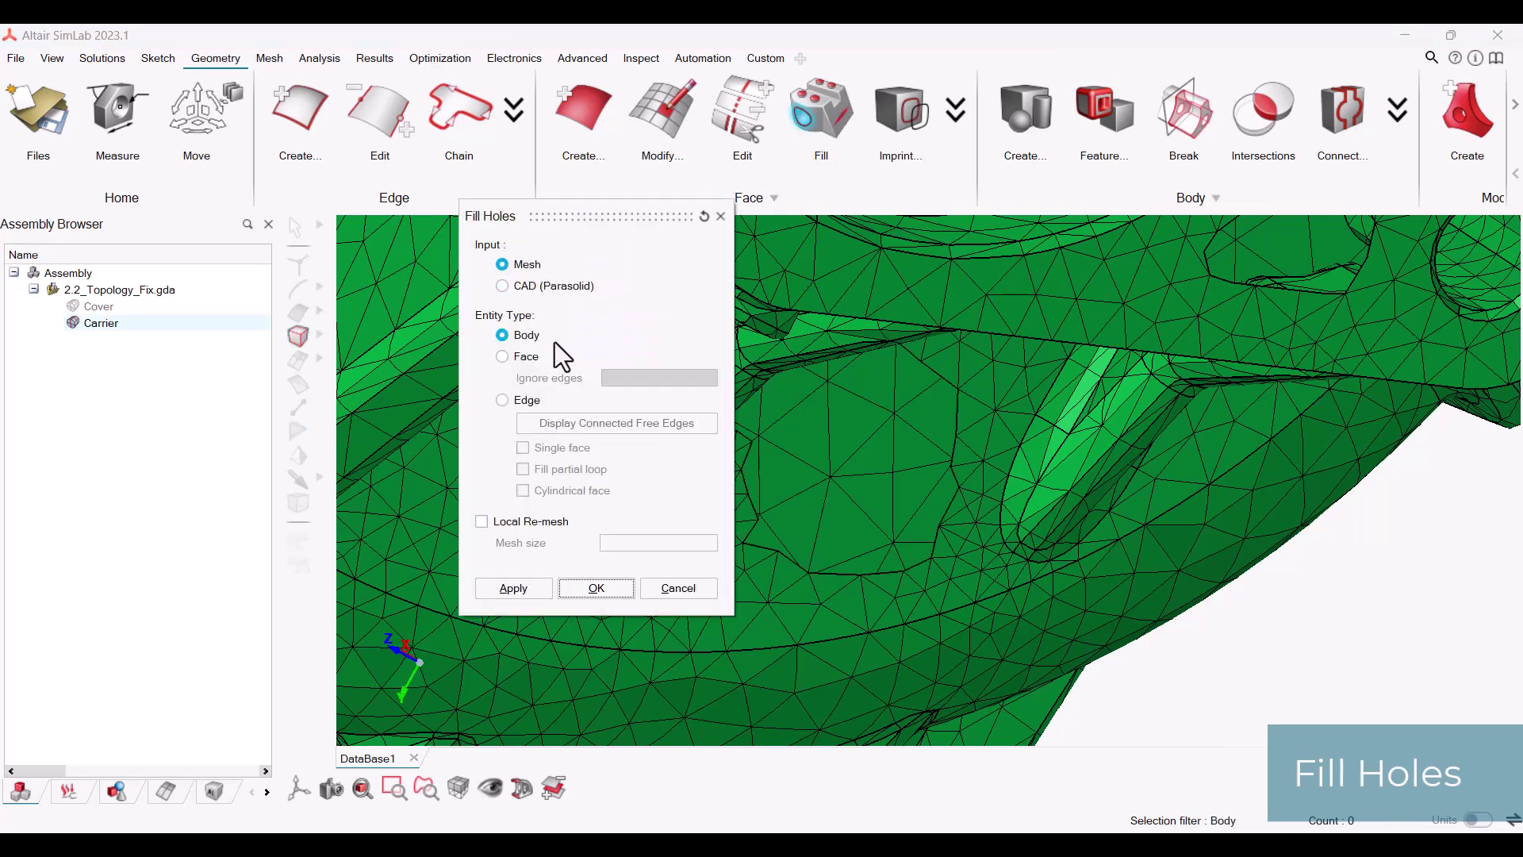
{"action": "left_click", "coordinate": [882, 296]}
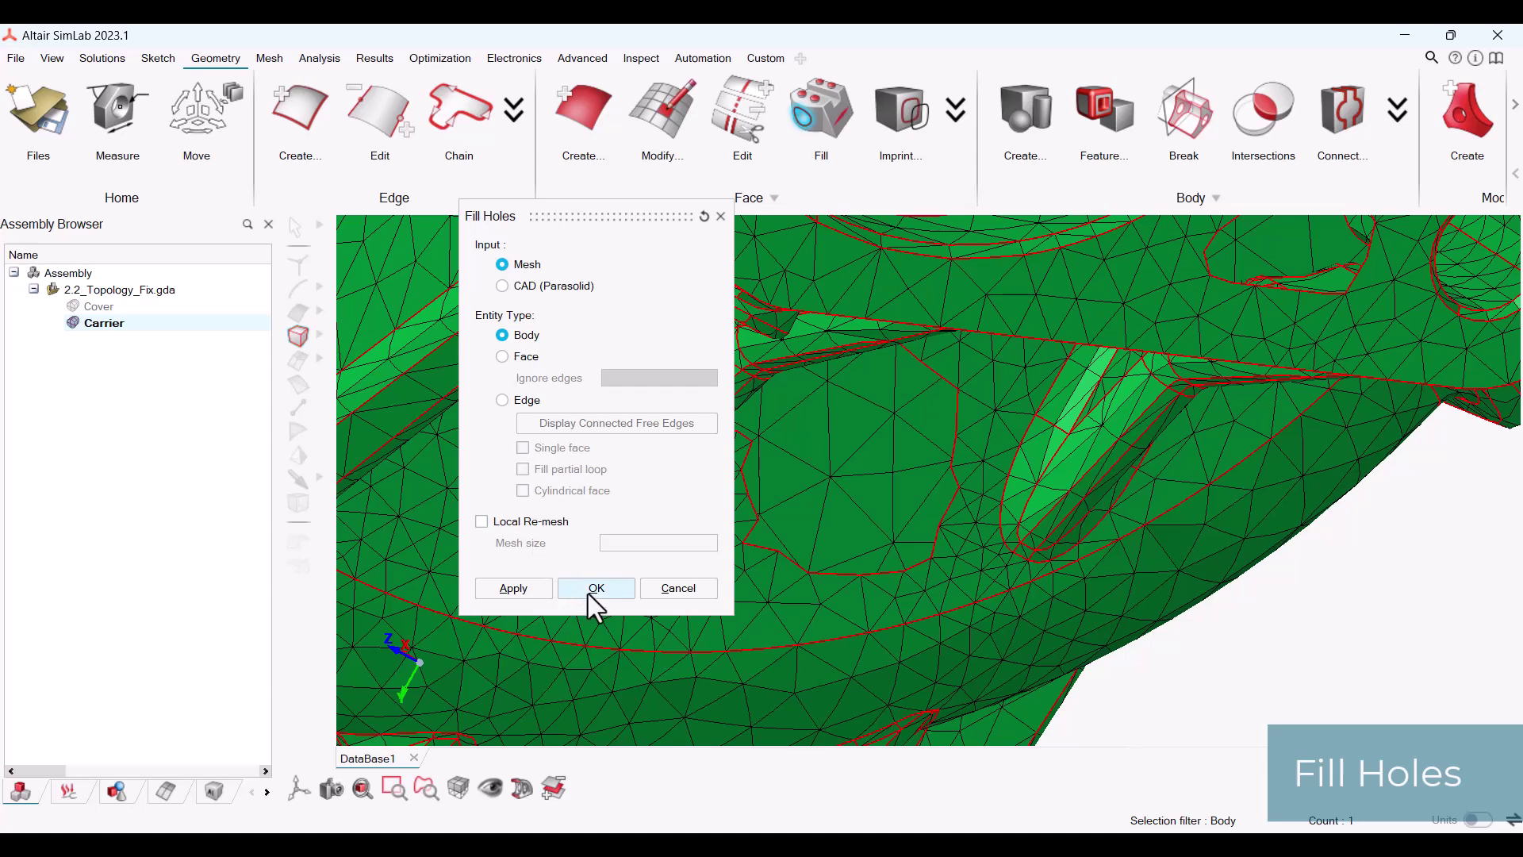
{"action": "left_click", "coordinate": [589, 594]}
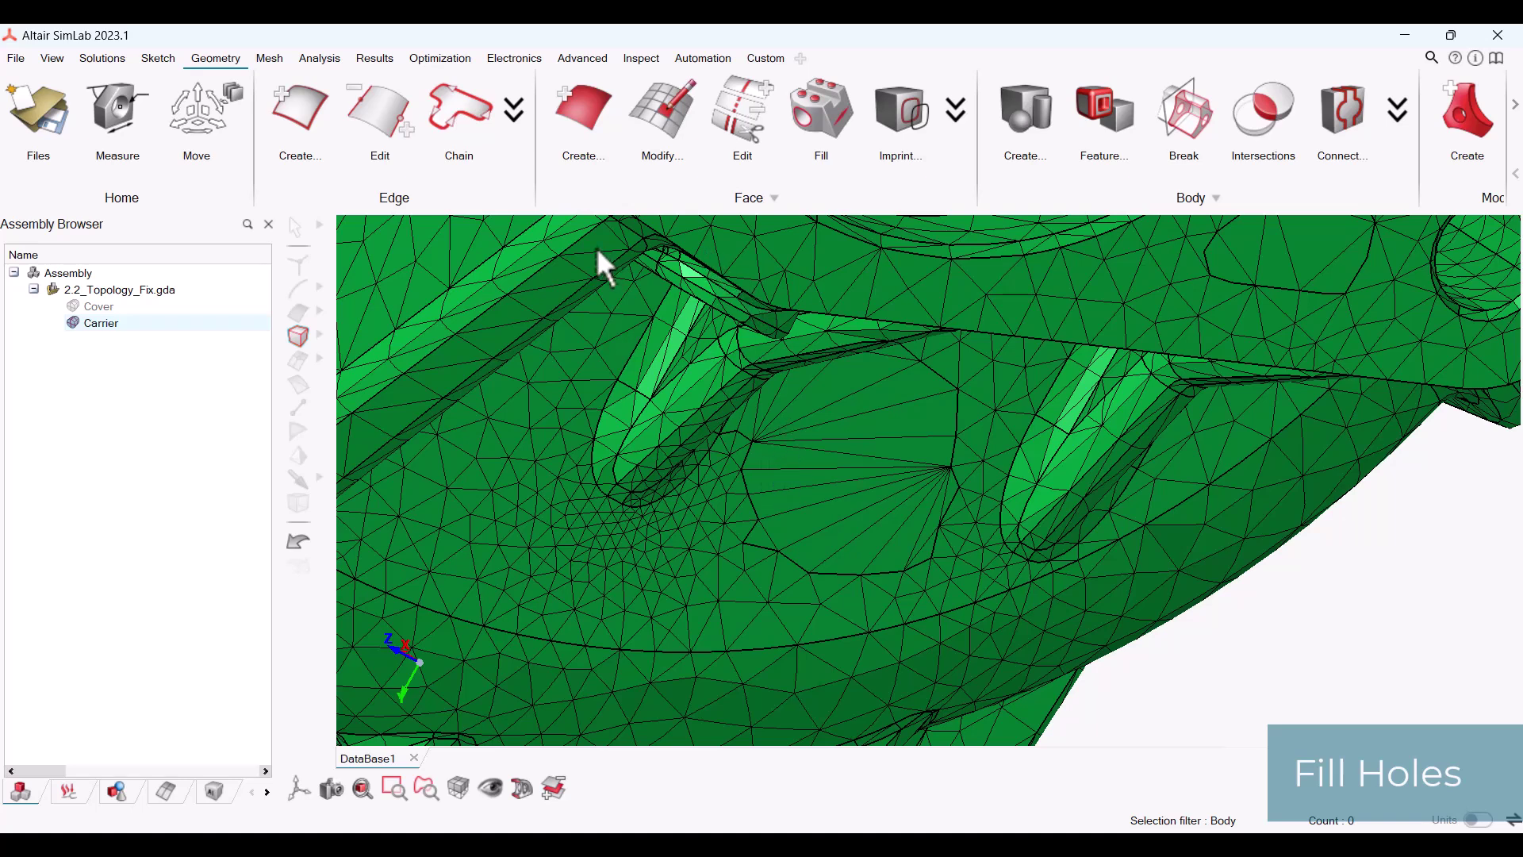
Step: Rerun the intersection check, acknowledge 'Element intersection not found', and zoom toward the slotted boss
{"action": "left_click", "coordinate": [269, 59]}
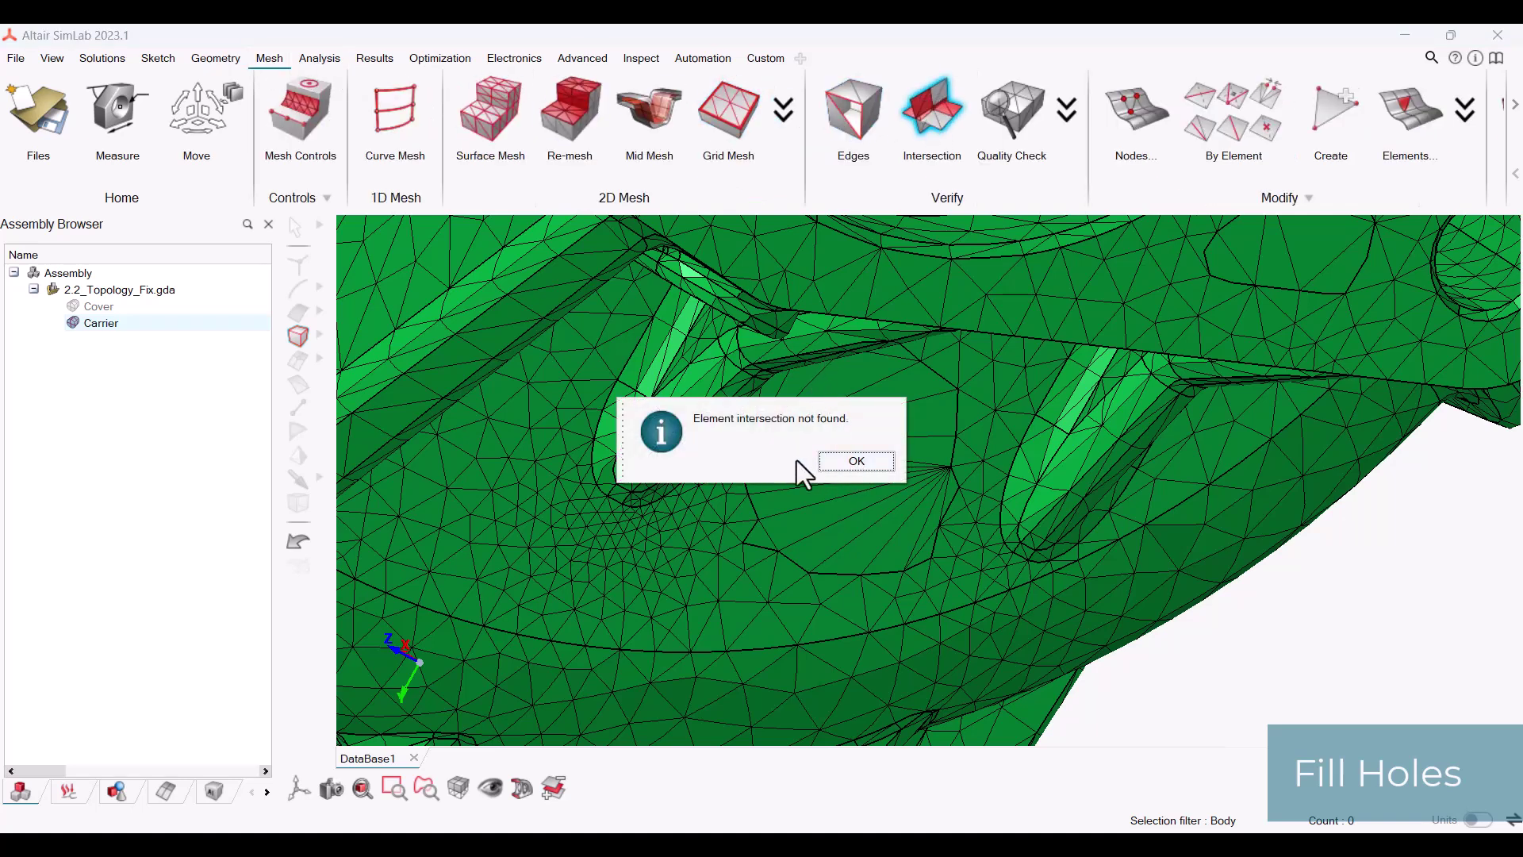
{"action": "left_click", "coordinate": [848, 465]}
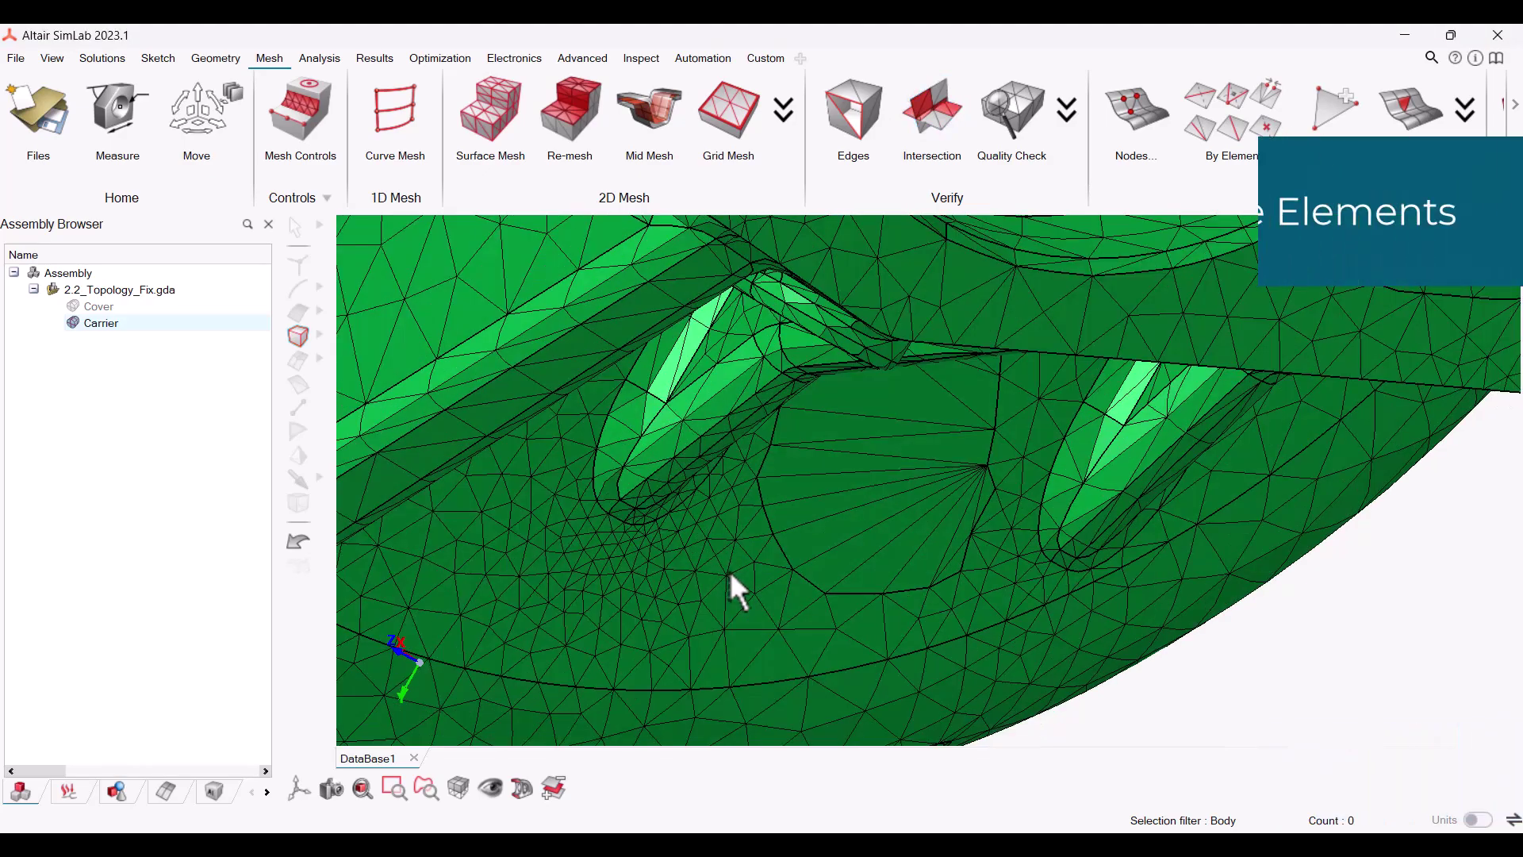
{"action": "middle_click_drag", "start_coordinate": [730, 577], "coordinate": [755, 619]}
{"action": "scroll", "coordinate": [731, 510], "scroll_direction": "down", "scroll_amount": 3}
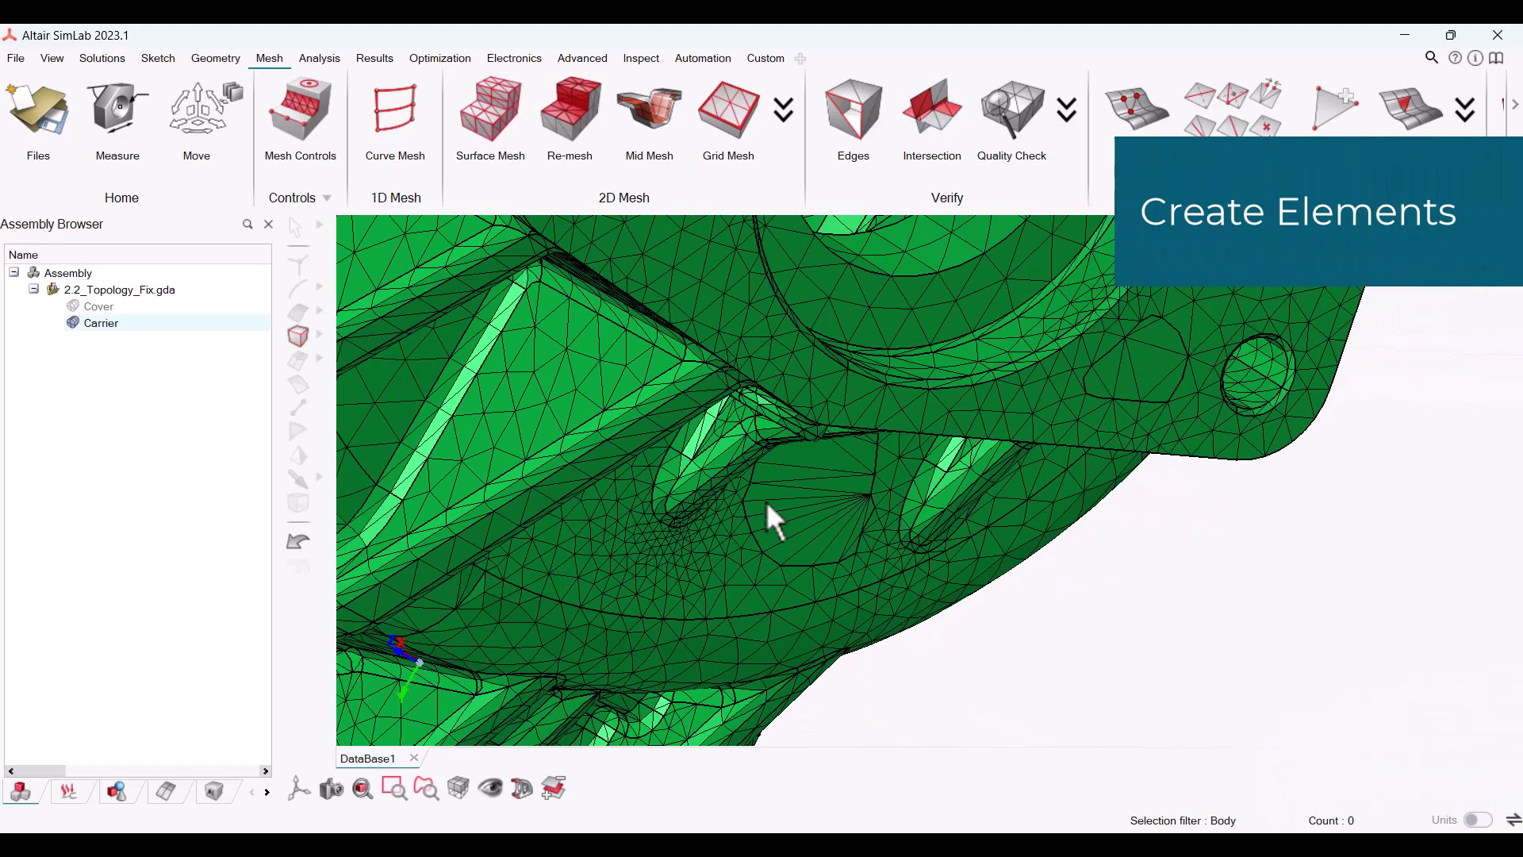
{"action": "middle_click_drag", "start_coordinate": [767, 505], "coordinate": [979, 326]}
{"action": "scroll", "coordinate": [825, 401], "scroll_direction": "up", "scroll_amount": 2}
{"action": "scroll", "coordinate": [847, 622], "scroll_direction": "up", "scroll_amount": 2}
{"action": "scroll", "coordinate": [857, 404], "scroll_direction": "up", "scroll_amount": 3}
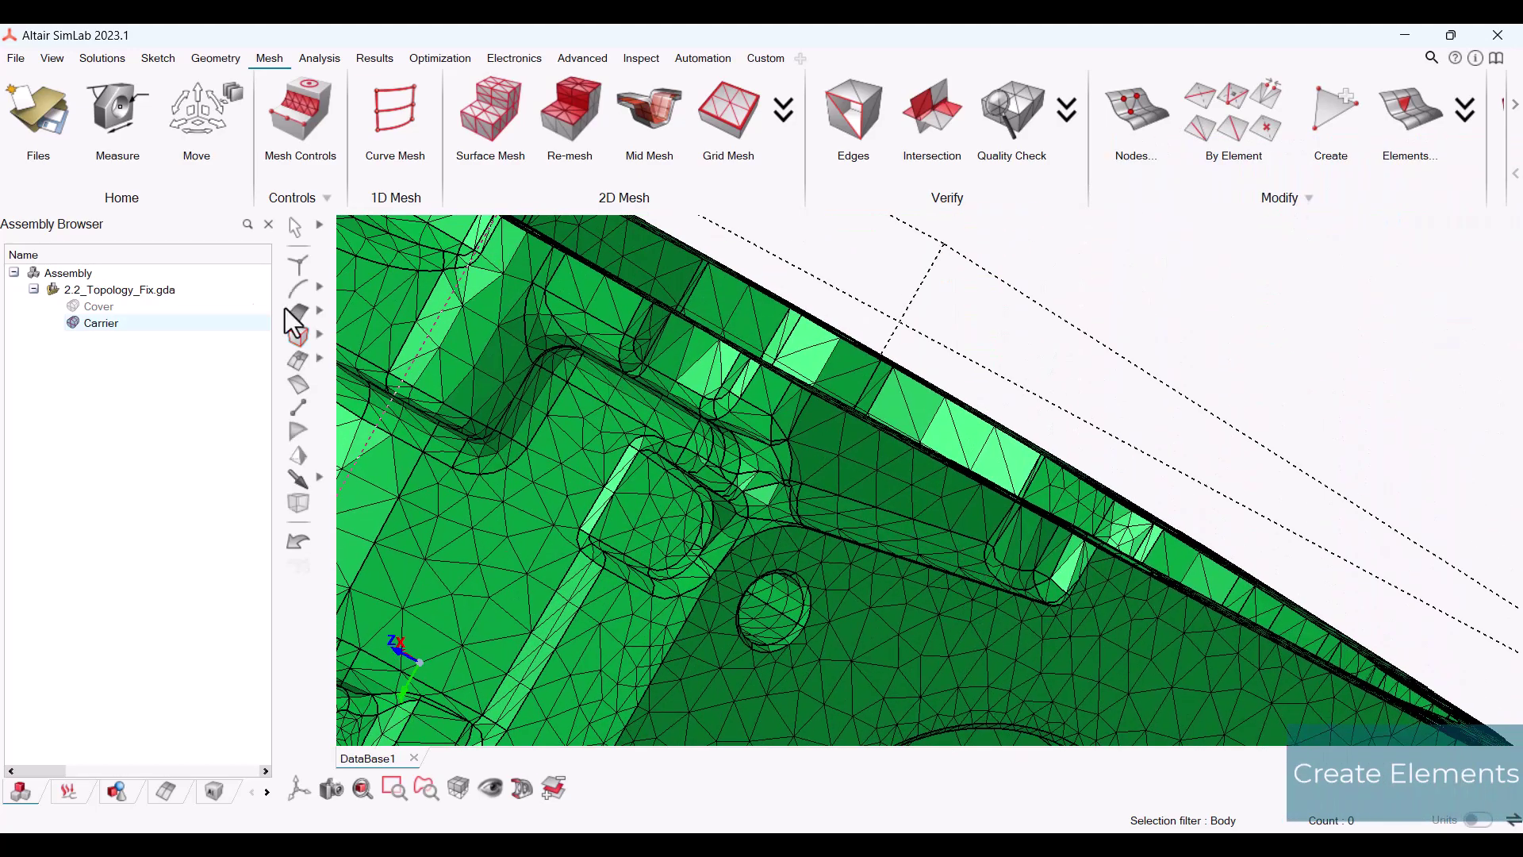
Step: Select the Cover and create a Tri3 element from three picked nodes
{"action": "left_click", "coordinate": [79, 307]}
{"action": "middle_click_drag", "start_coordinate": [1003, 367], "coordinate": [925, 503]}
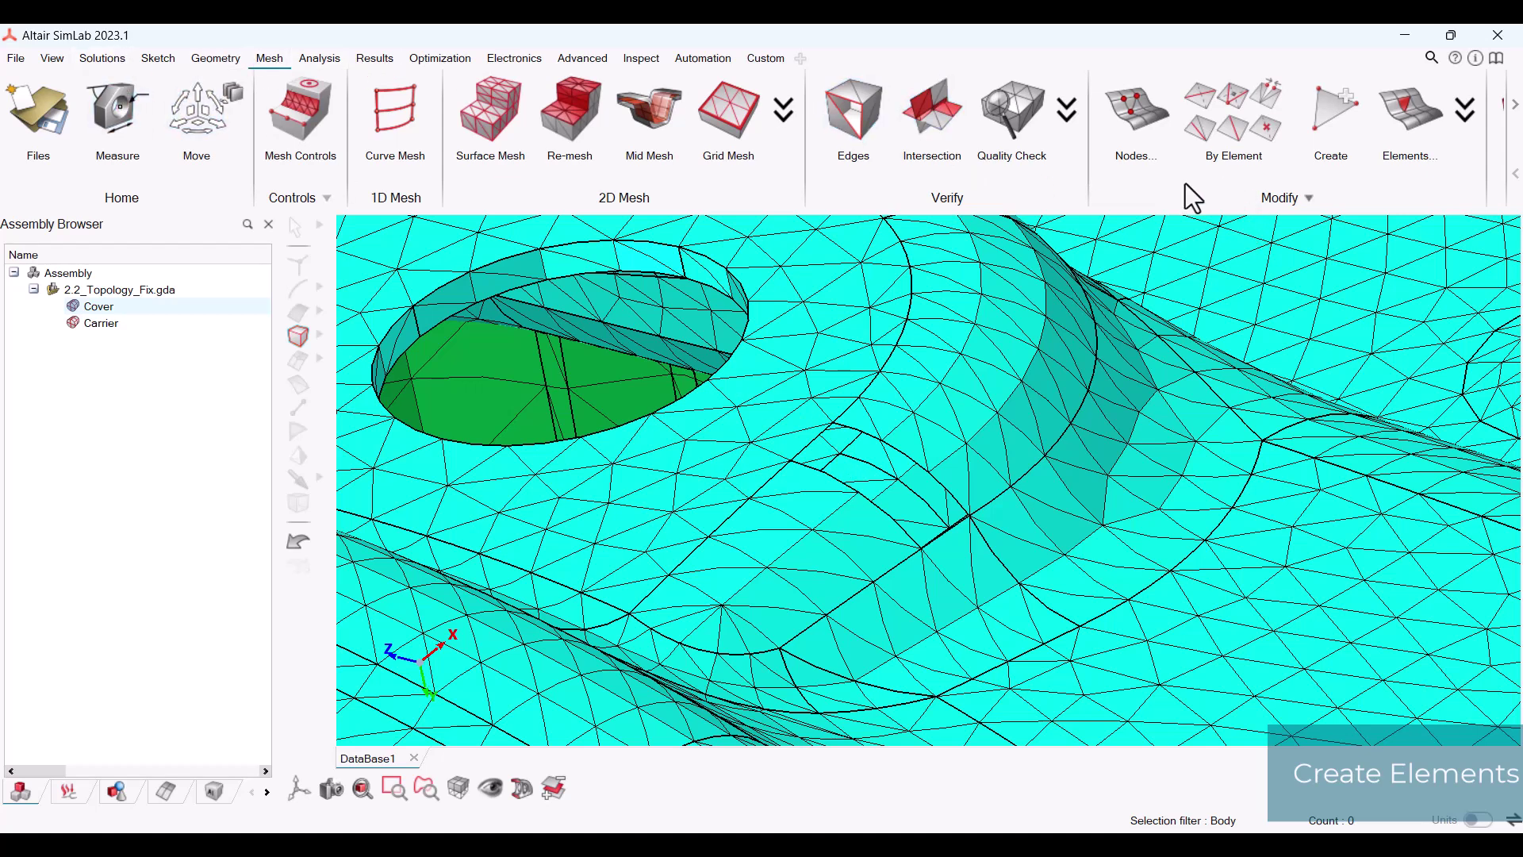
{"action": "left_click", "coordinate": [1330, 119]}
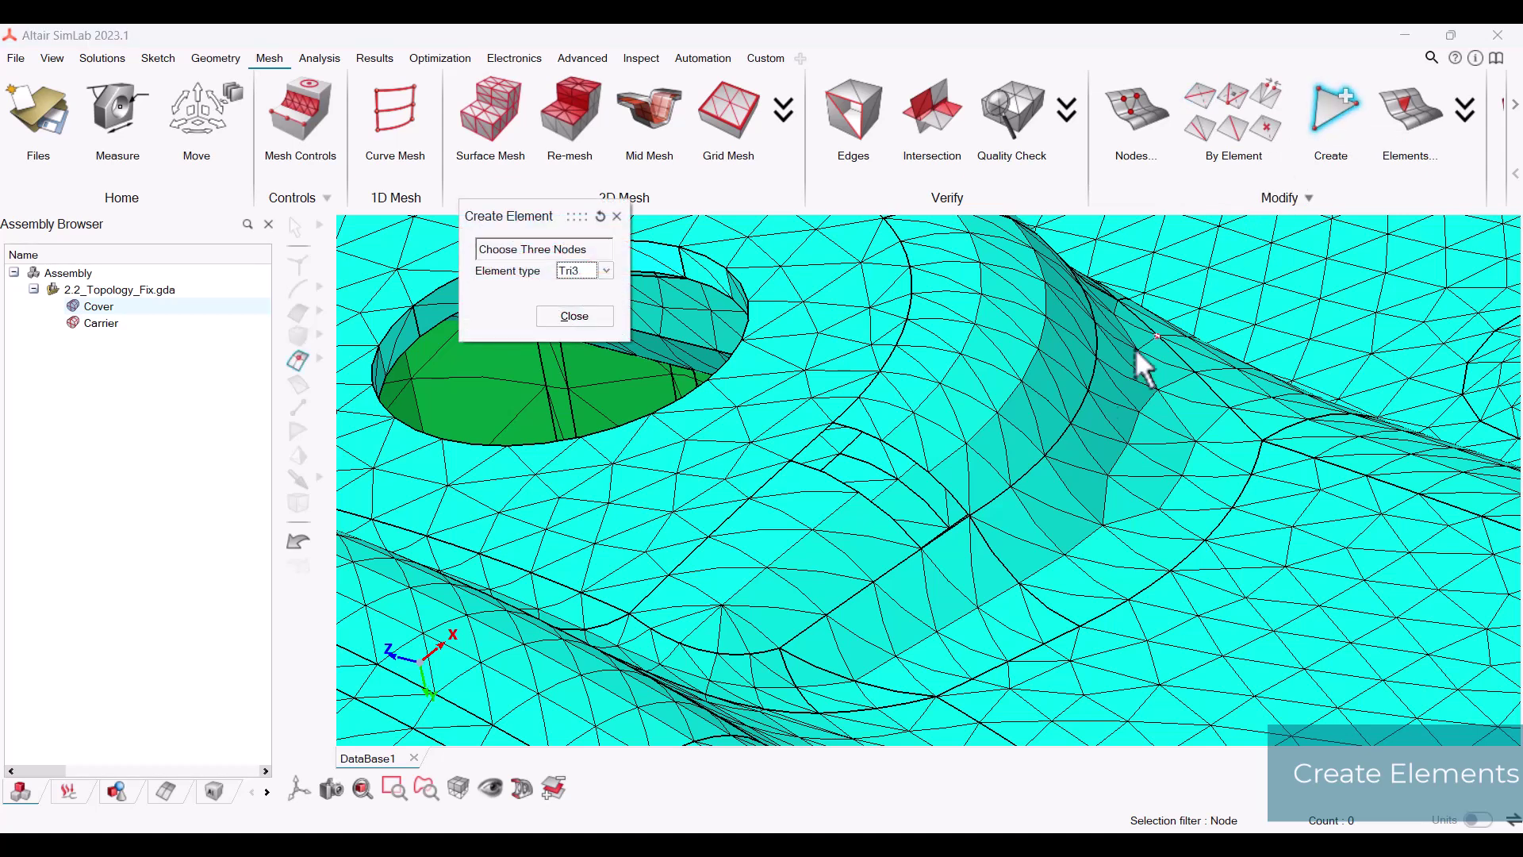
{"action": "left_click", "coordinate": [833, 423]}
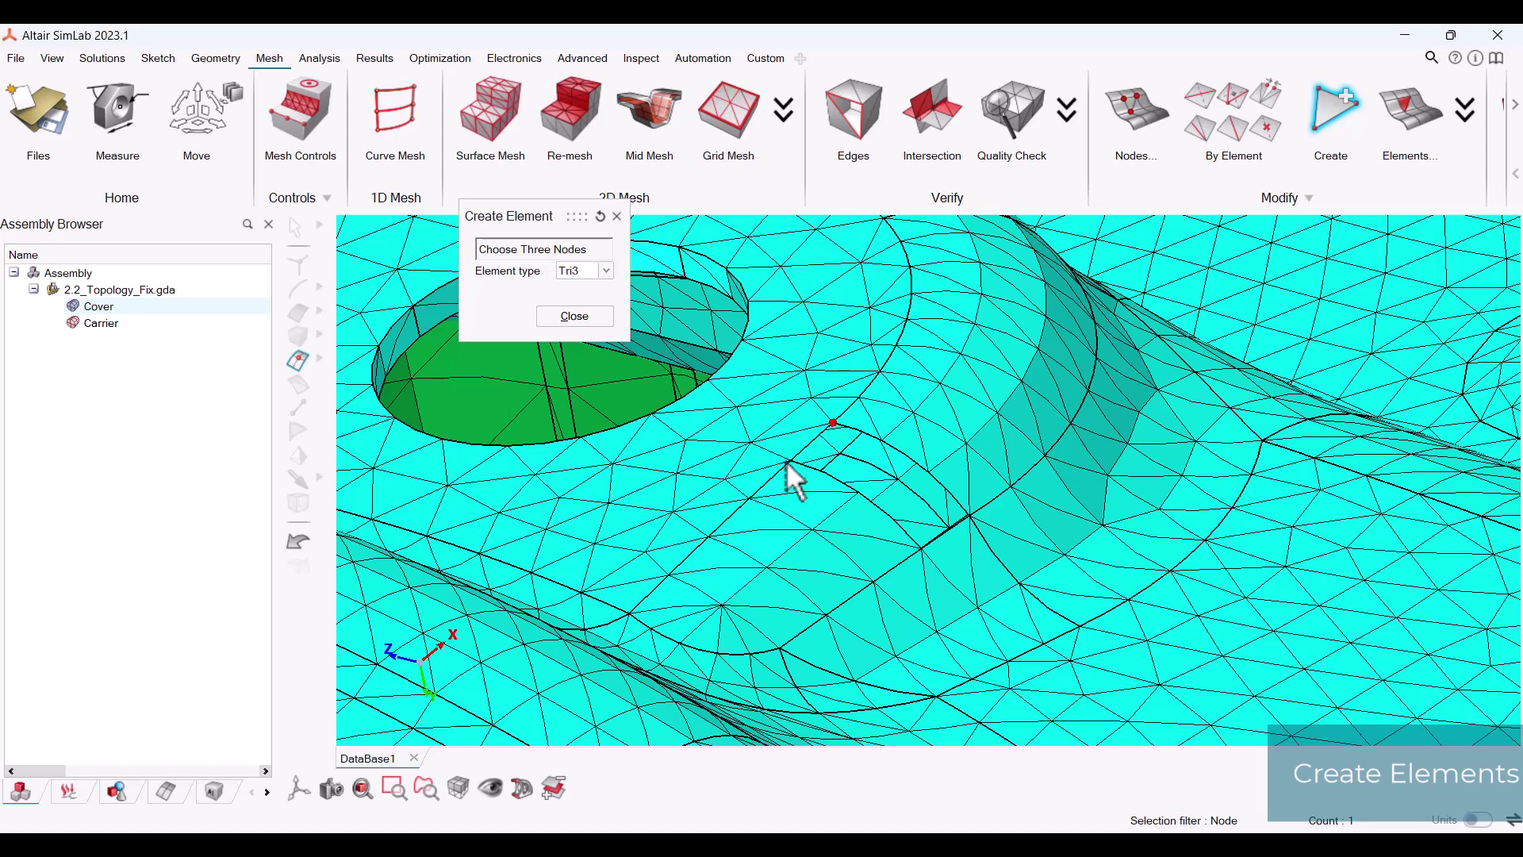
{"action": "left_click", "coordinate": [882, 440]}
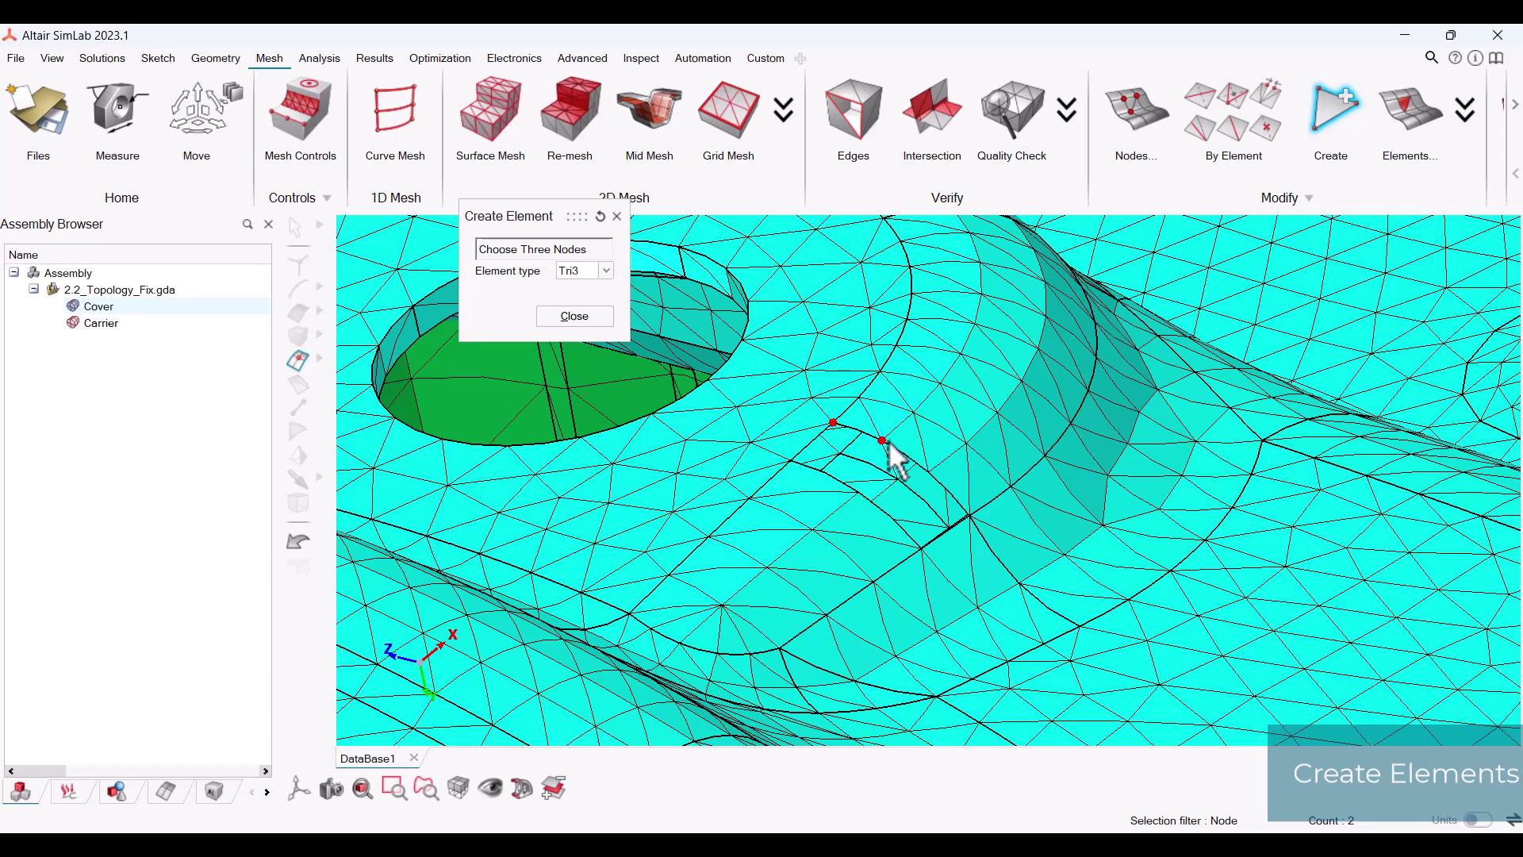
{"action": "left_click", "coordinate": [792, 460]}
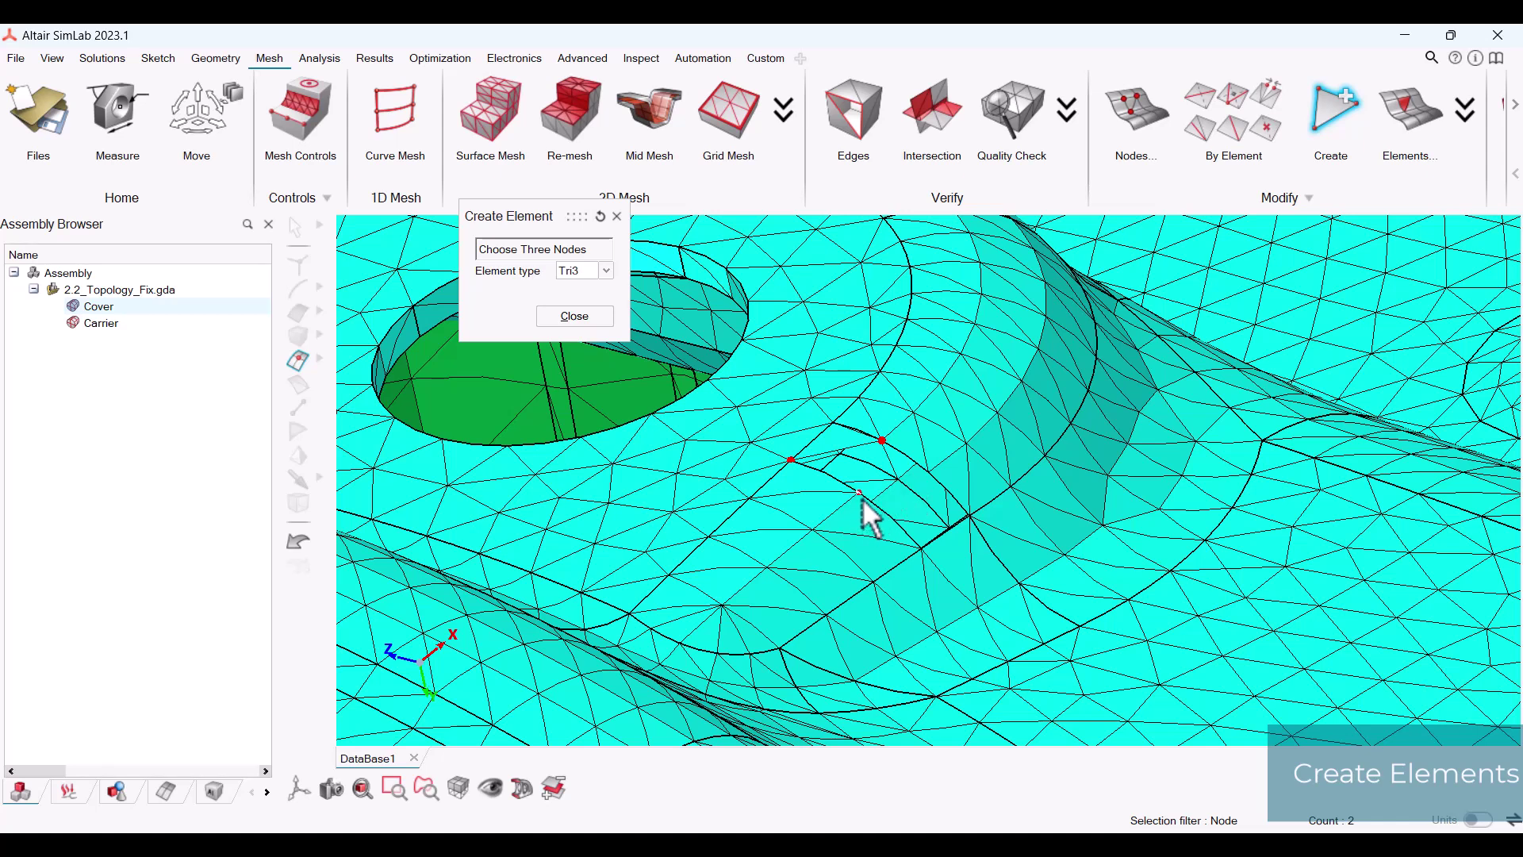
{"action": "left_click", "coordinate": [859, 492]}
{"action": "left_click", "coordinate": [930, 473]}
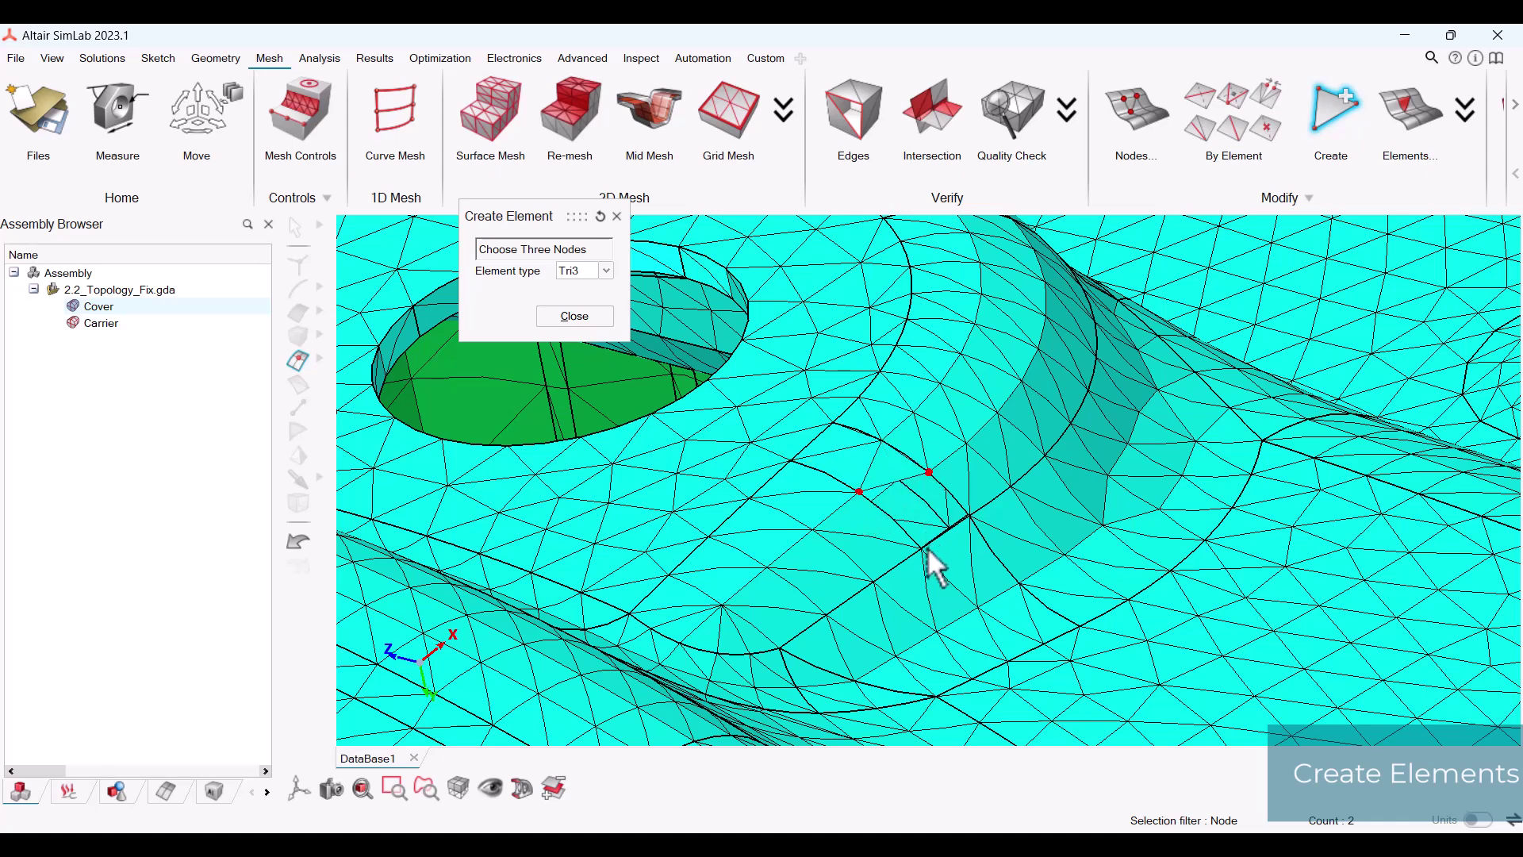
{"action": "left_click", "coordinate": [969, 516]}
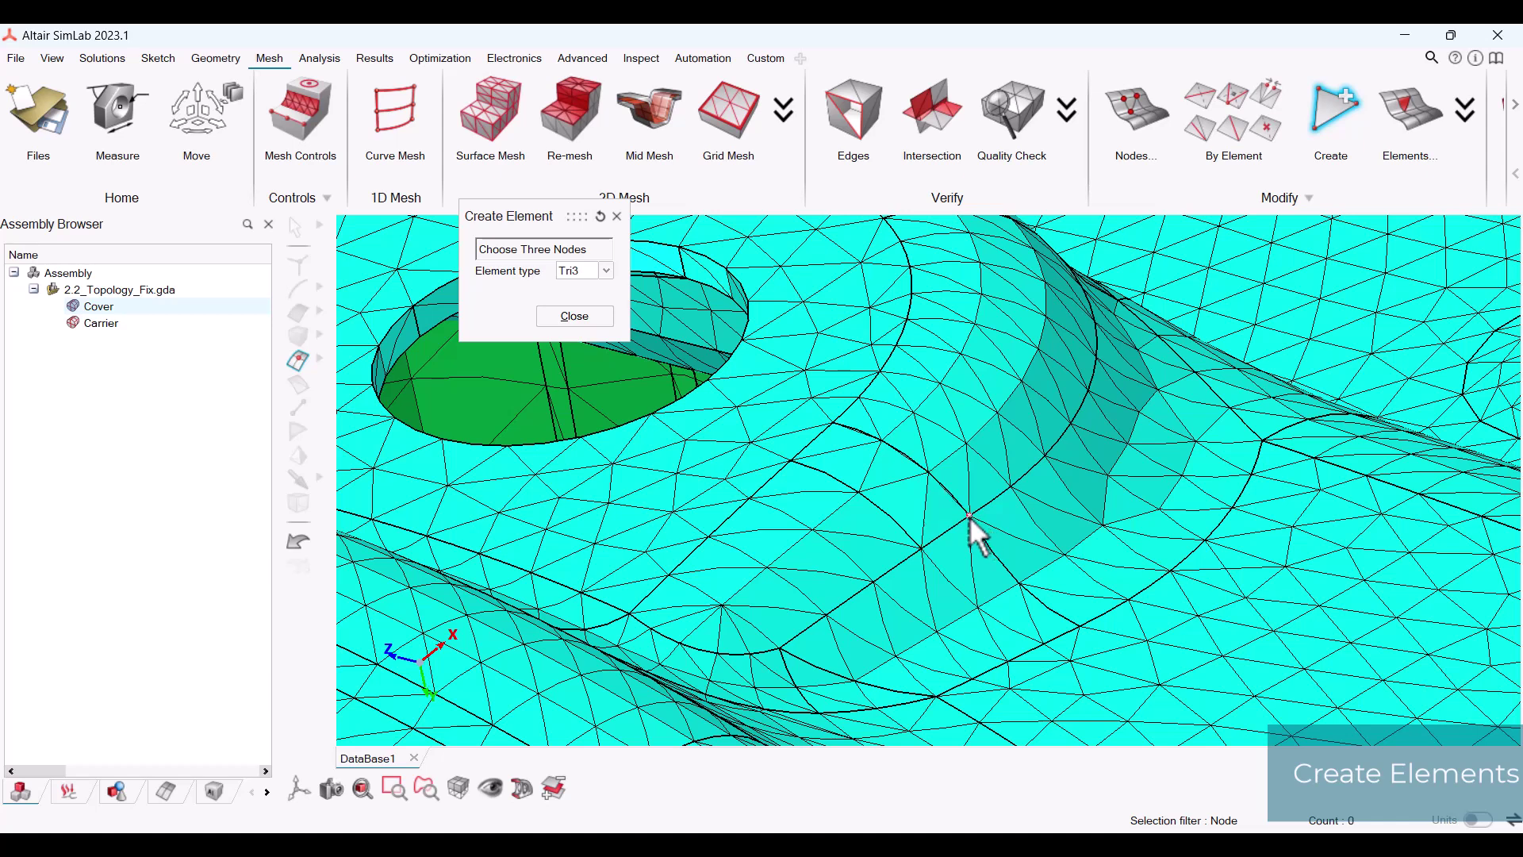
Step: Close the element creation tool, select the Cover body, and fit the model in view
{"action": "left_click", "coordinate": [617, 217]}
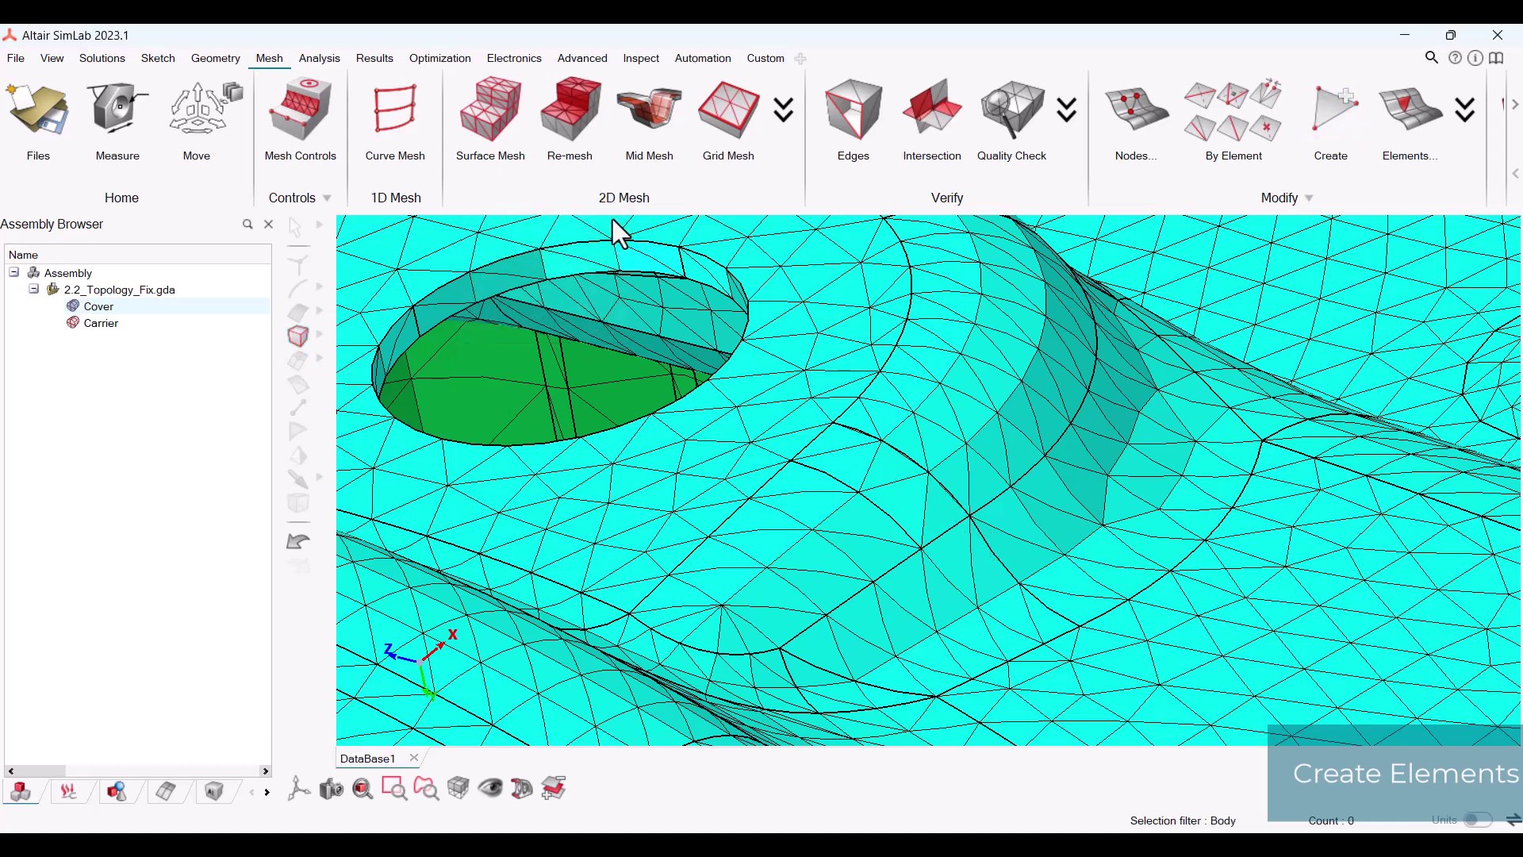
{"action": "left_click", "coordinate": [899, 497]}
{"action": "key", "text": "f"}
{"action": "middle_click_drag", "start_coordinate": [900, 507], "coordinate": [739, 479]}
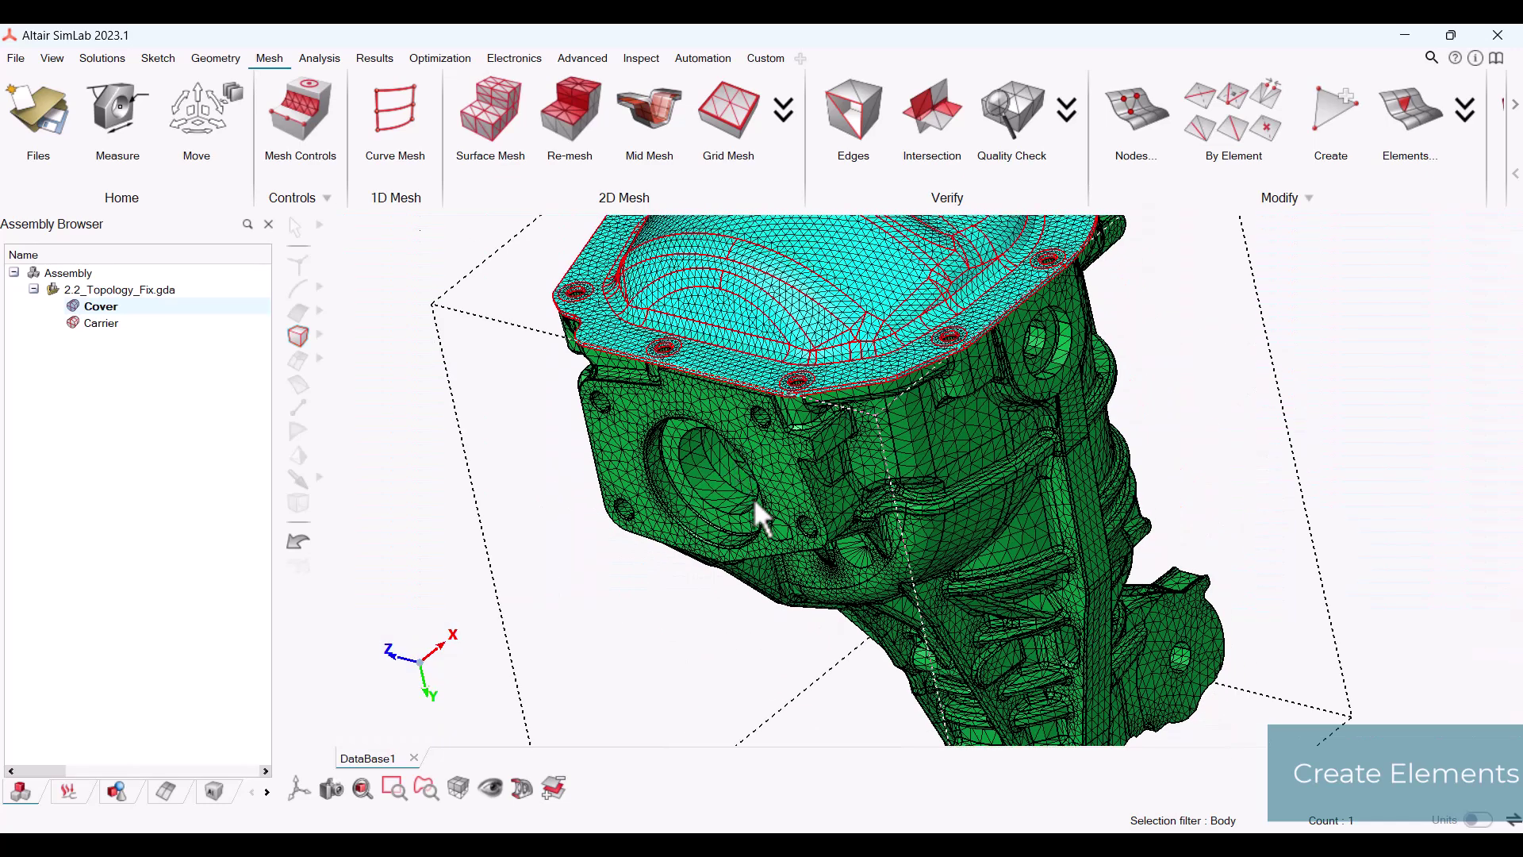